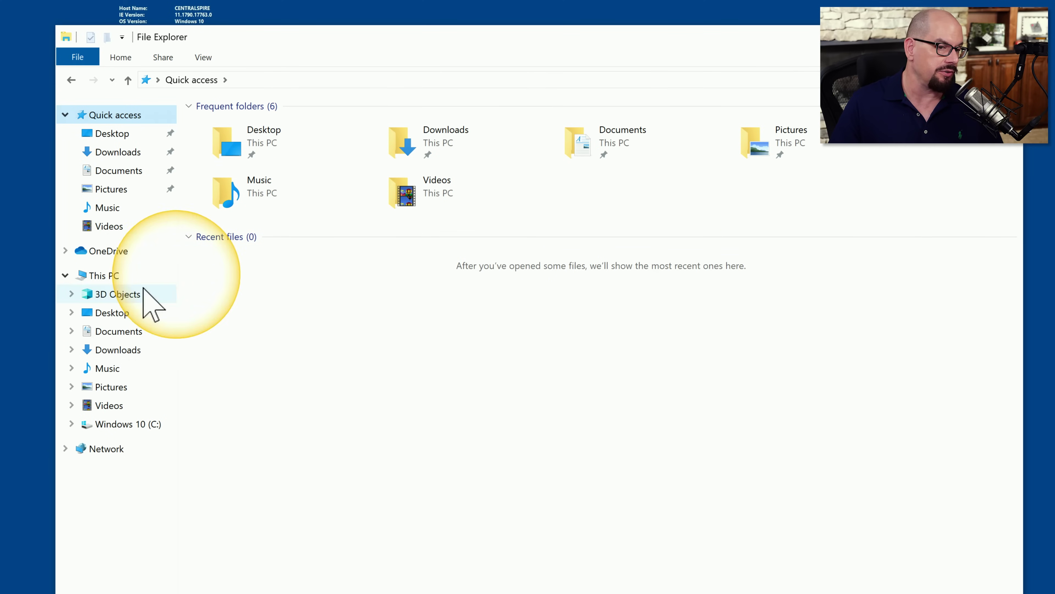
- Check the drives listed under This PC on the workstation
{"action": "left_click", "coordinate": [89, 275]}
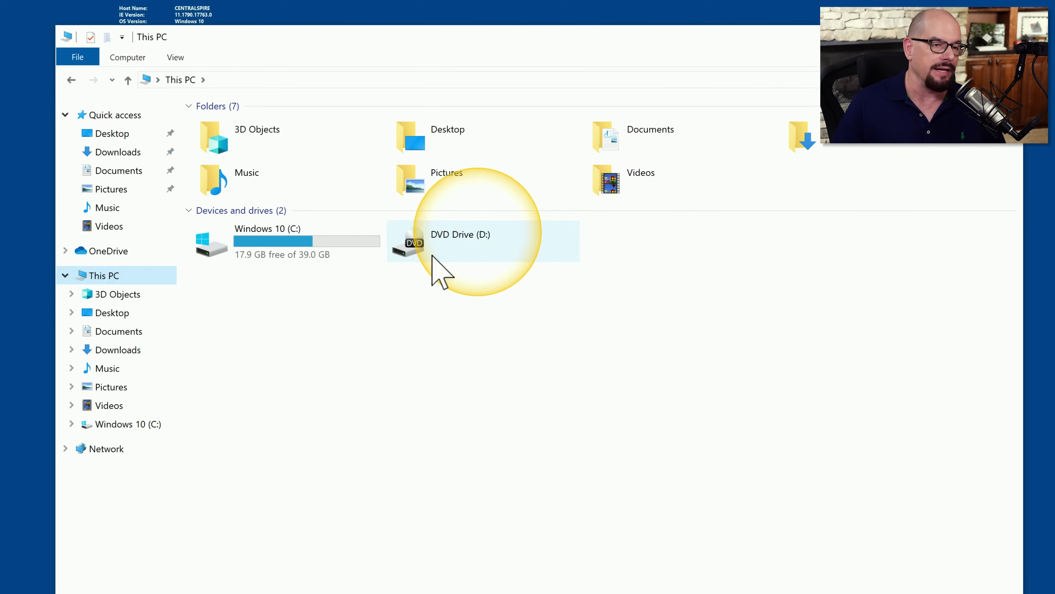
{"action": "mouse_move", "coordinate": [256, 245]}
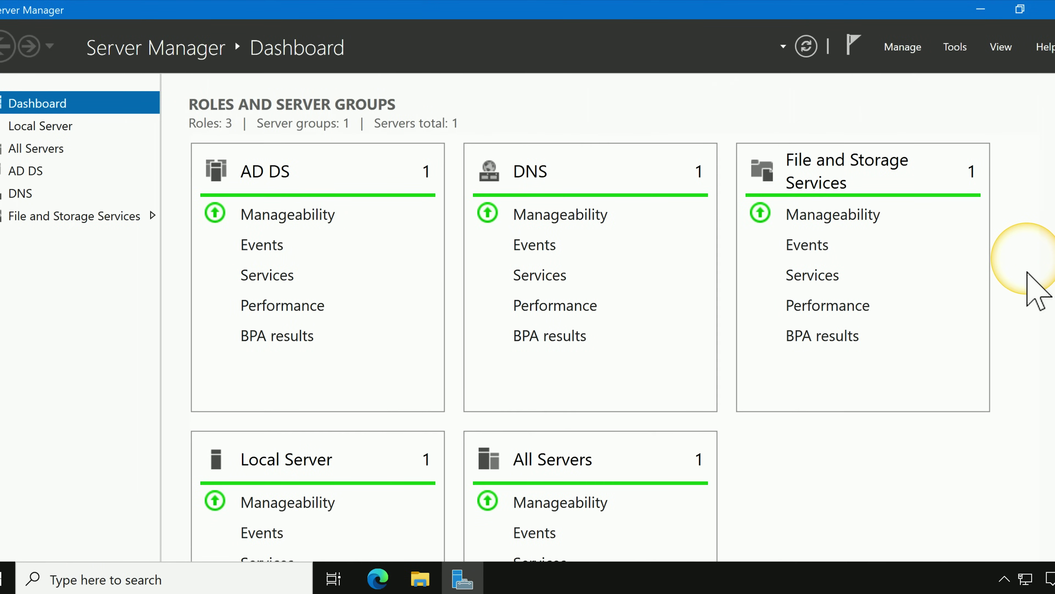
- In Group Policy Management, create a GPO named "Logon script" linked to the Atlantis organizational unit under Pegasus
{"action": "left_click", "coordinate": [955, 47]}
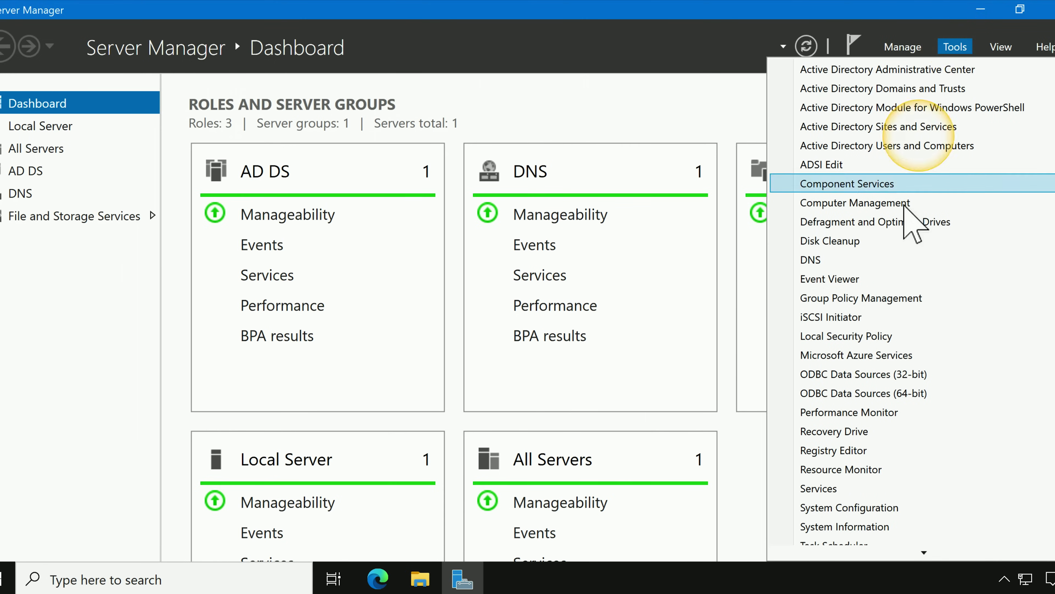
{"action": "left_click", "coordinate": [889, 298]}
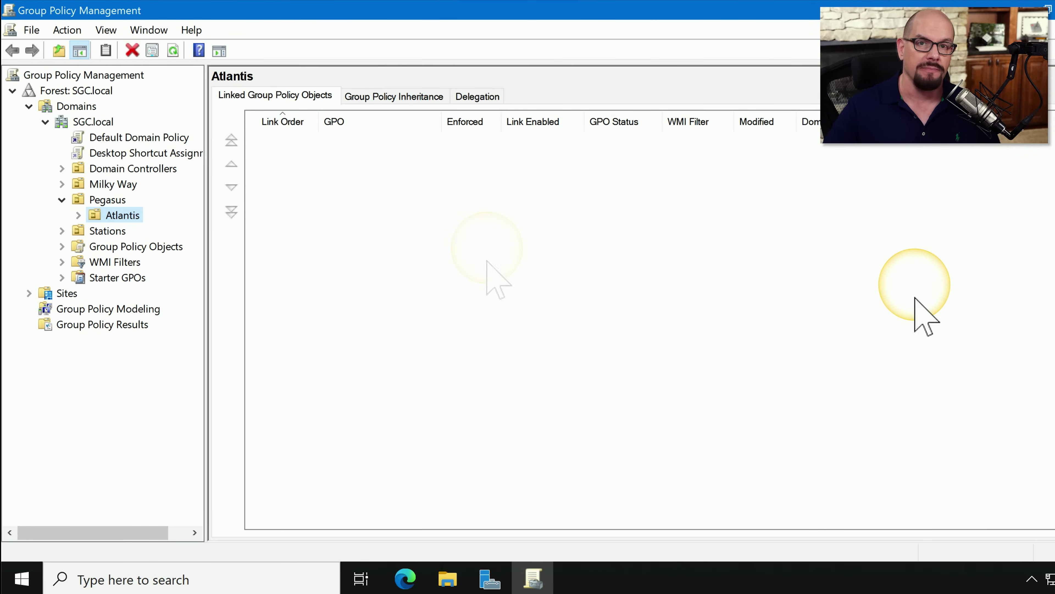
{"action": "left_click", "coordinate": [105, 199]}
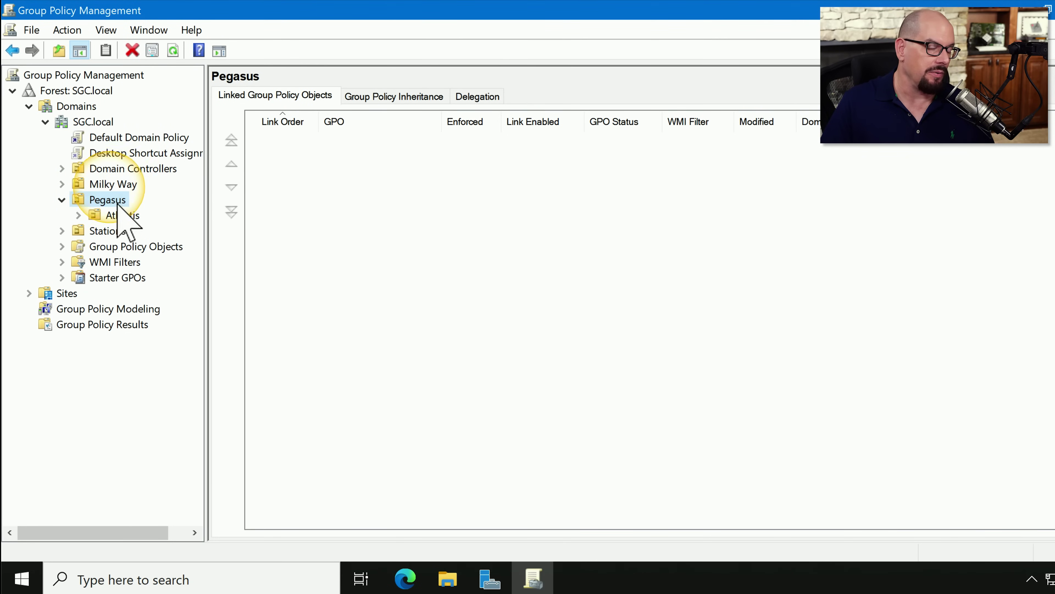
{"action": "left_click", "coordinate": [121, 216]}
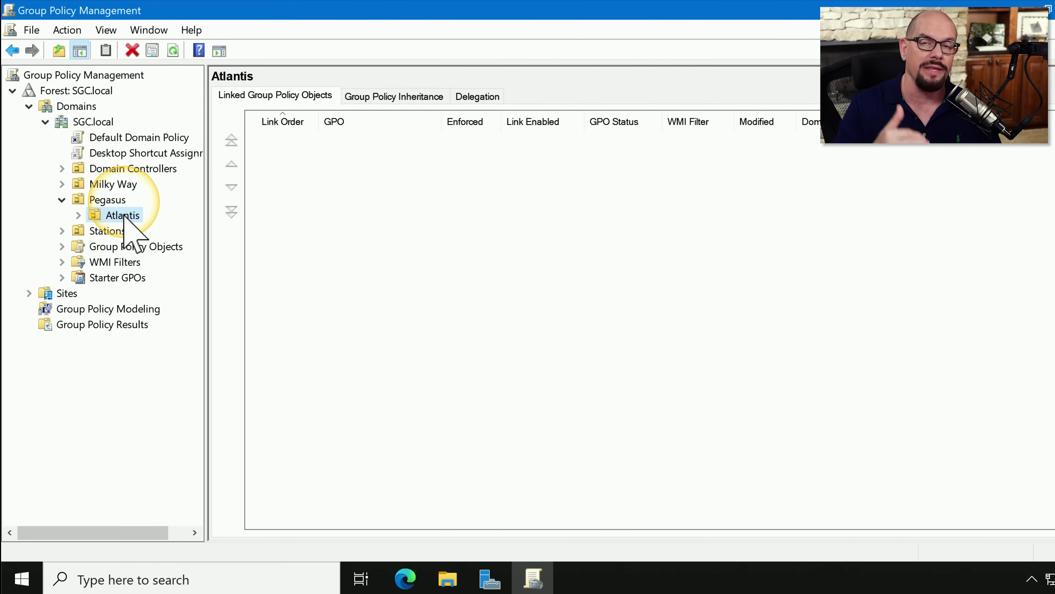
{"action": "right_click", "coordinate": [124, 216]}
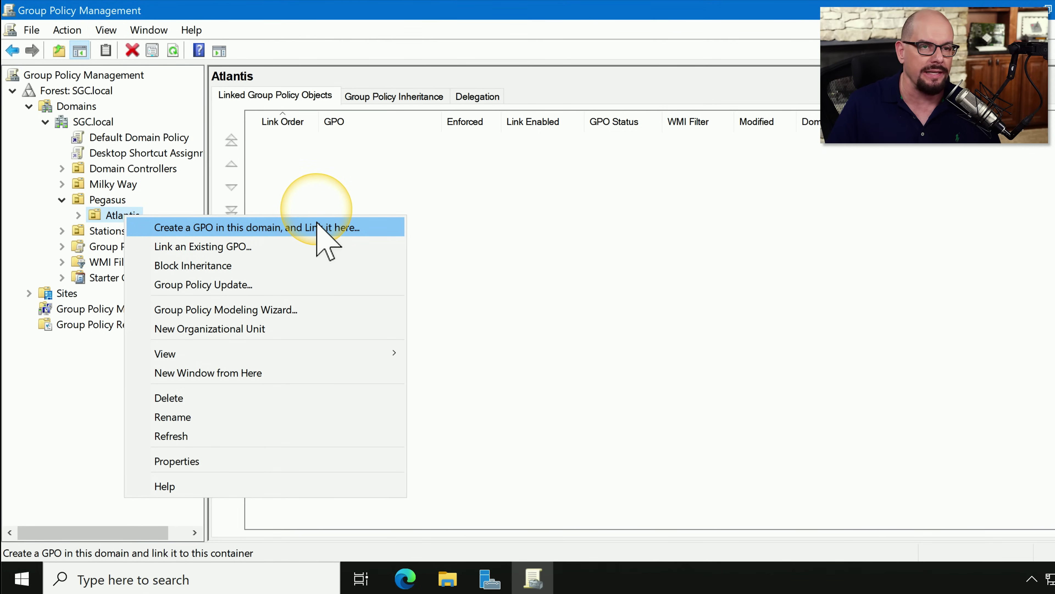
{"action": "left_click", "coordinate": [363, 227]}
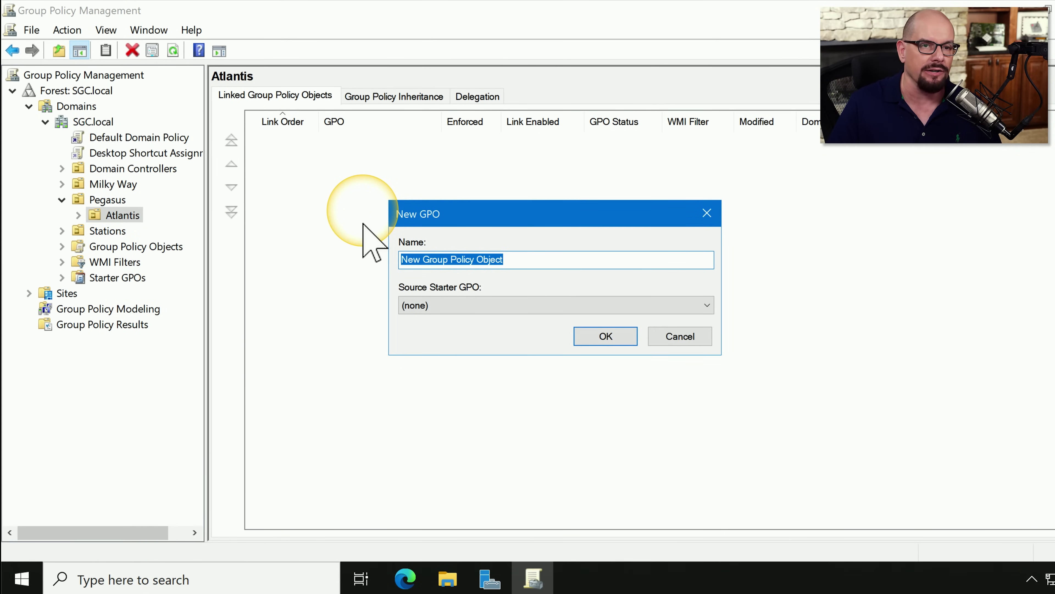
{"action": "type", "text": "Logon script"}
{"action": "key", "text": "Return"}
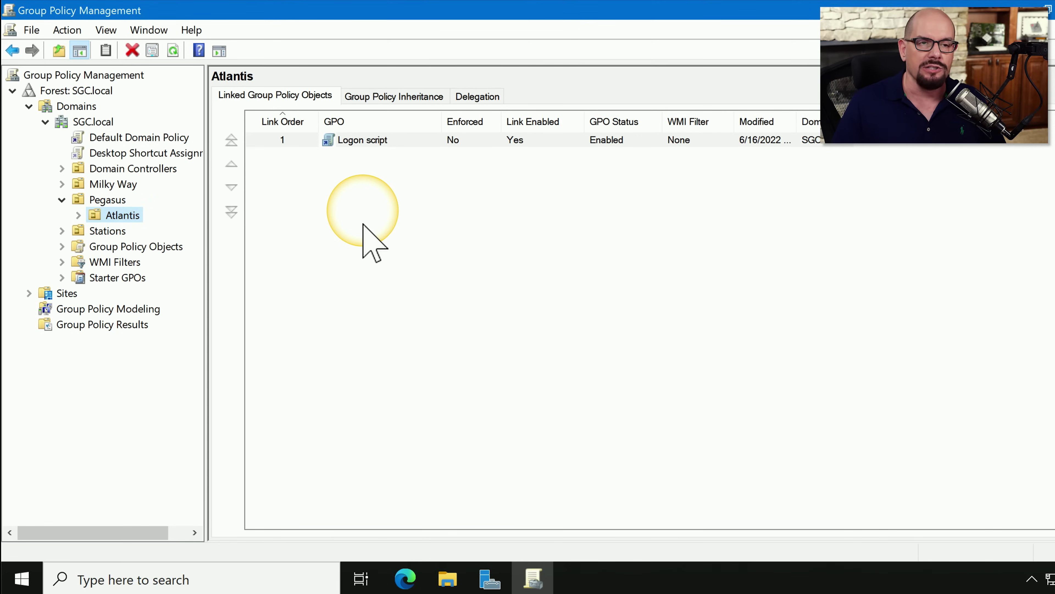
- Edit the Logon script GPO and open the Logon properties under User Configuration, Policies, Windows Settings, Scripts (Logon/Logoff)
{"action": "right_click", "coordinate": [338, 140]}
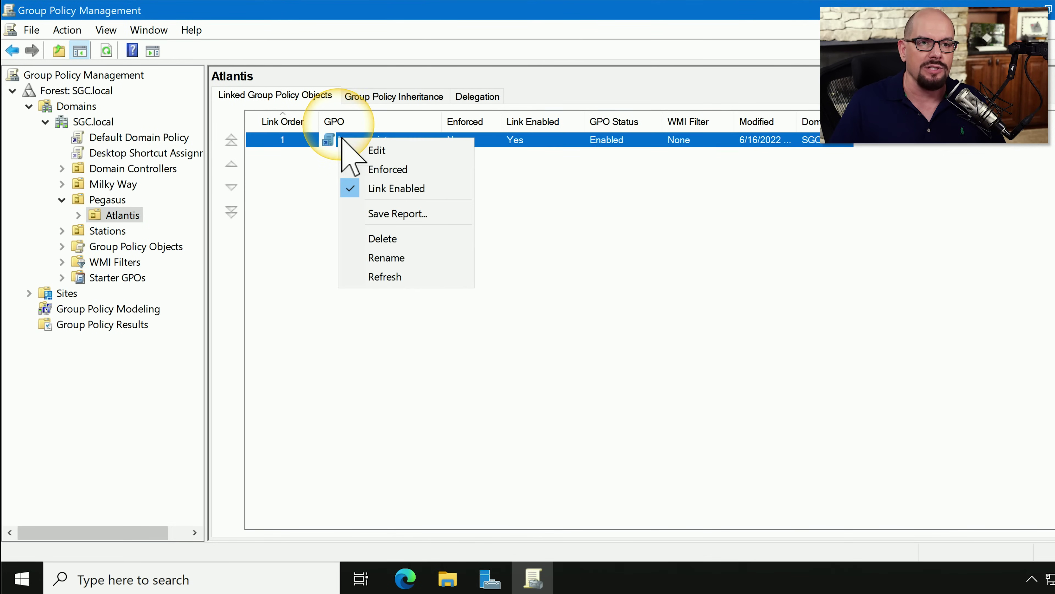
{"action": "left_click", "coordinate": [366, 149]}
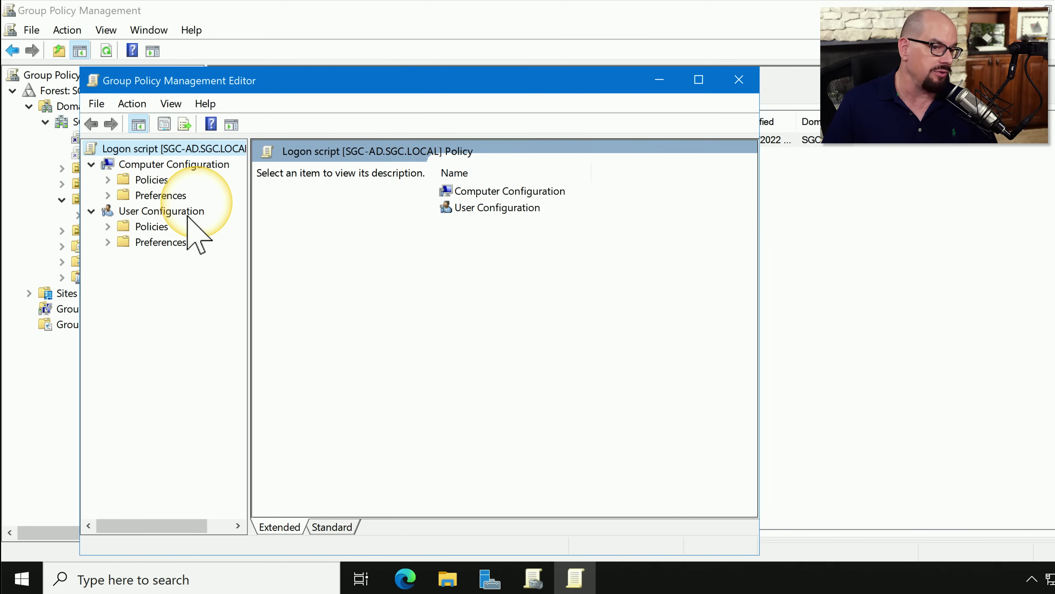
{"action": "left_click", "coordinate": [107, 227]}
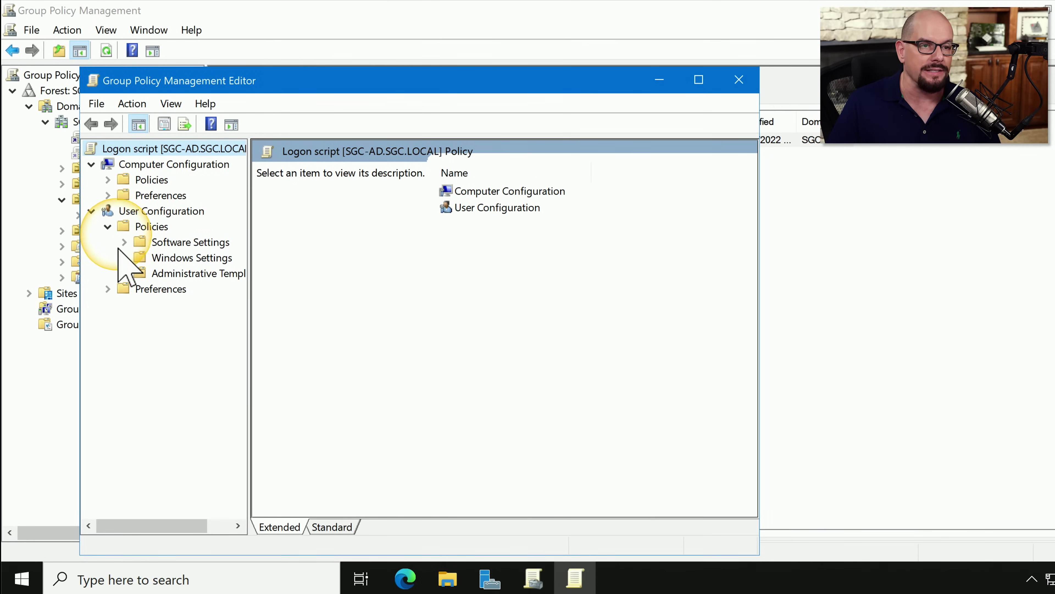
{"action": "left_click", "coordinate": [124, 258]}
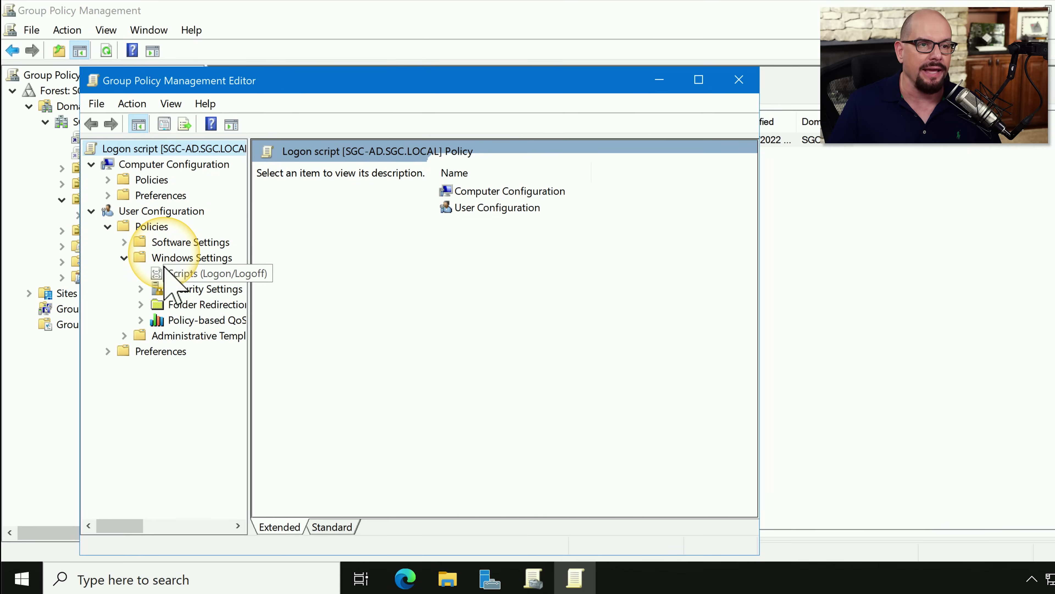
{"action": "left_click", "coordinate": [166, 273]}
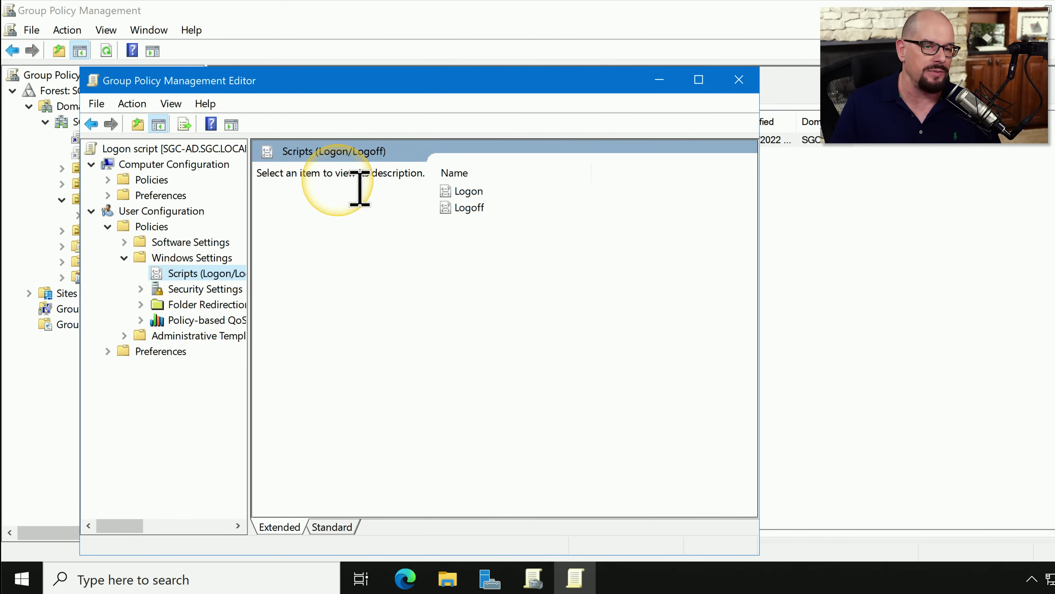
{"action": "right_click", "coordinate": [453, 190]}
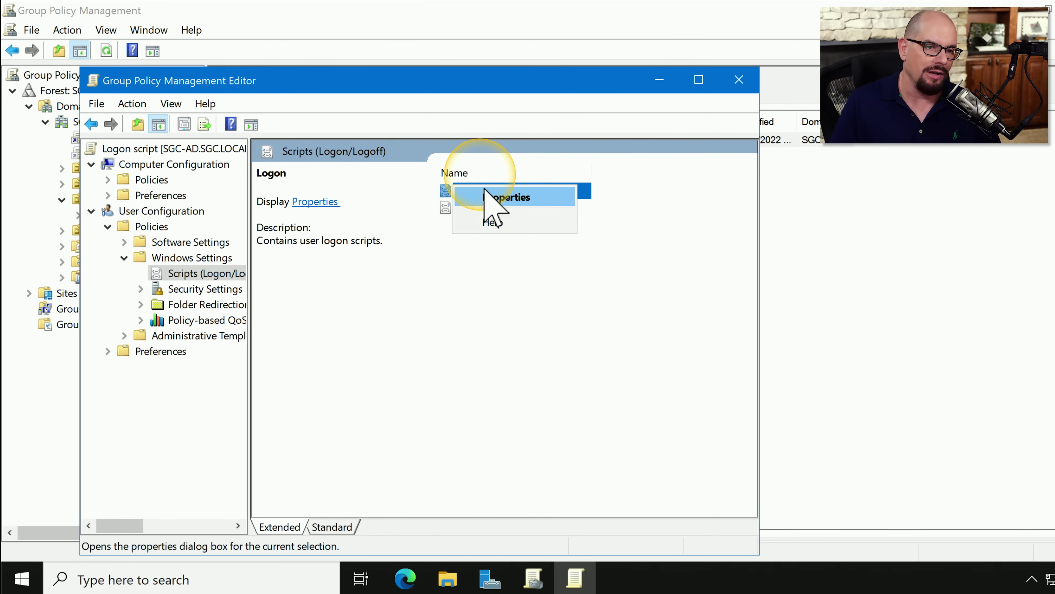
{"action": "left_click", "coordinate": [486, 197]}
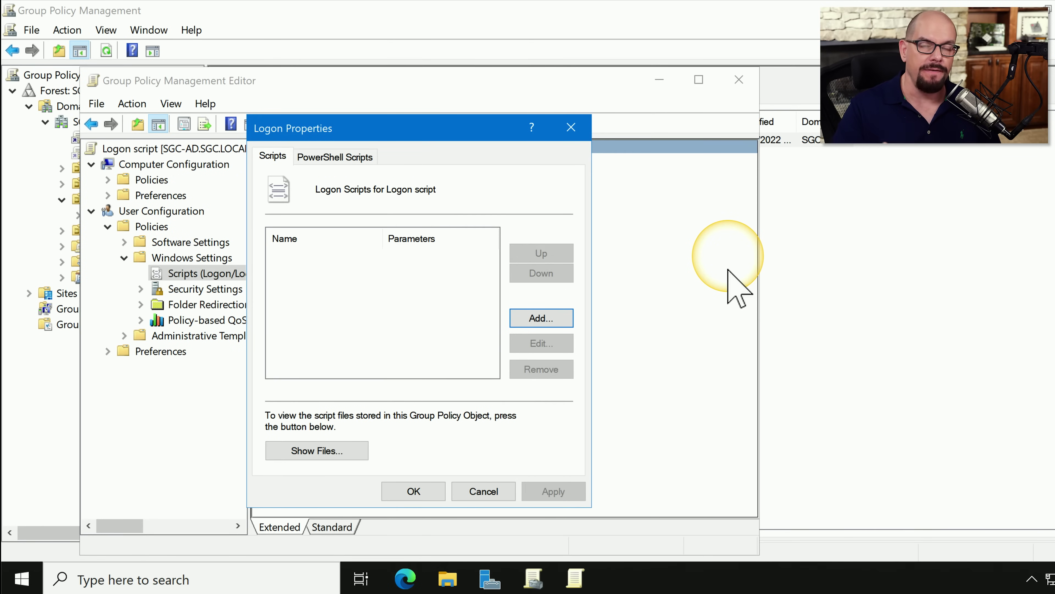
- Begin adding a logon script and browse to the network location \\sgc\netlogon
{"action": "left_click", "coordinate": [542, 318]}
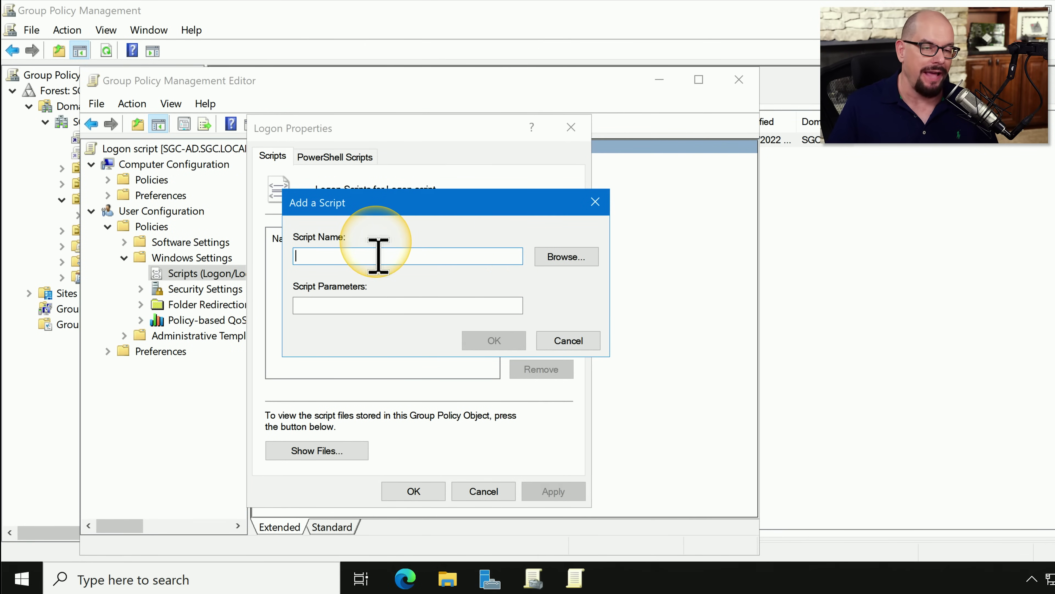
{"action": "left_click", "coordinate": [561, 258]}
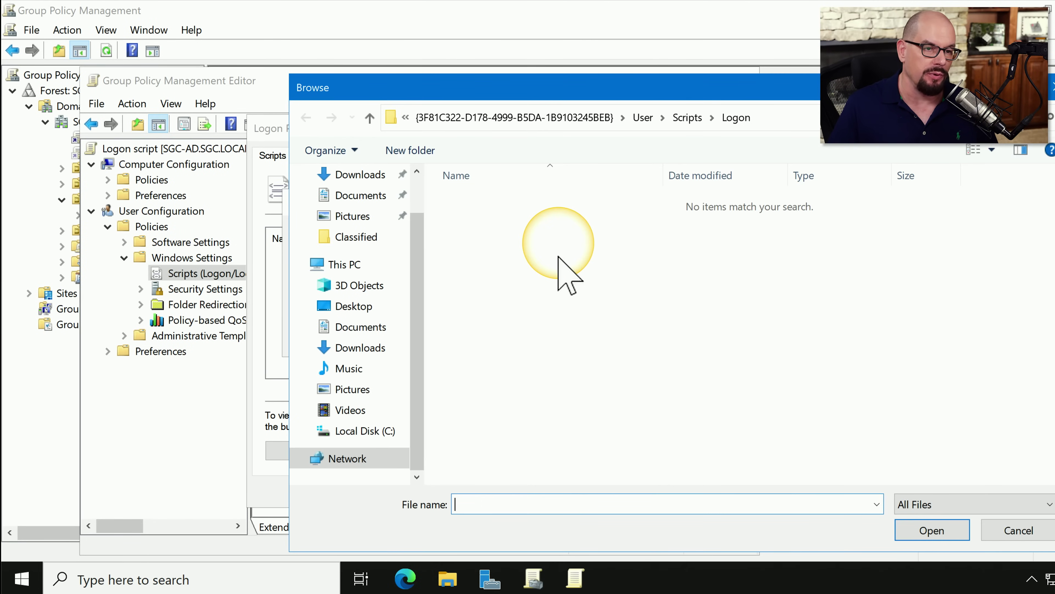
{"action": "left_click", "coordinate": [799, 120]}
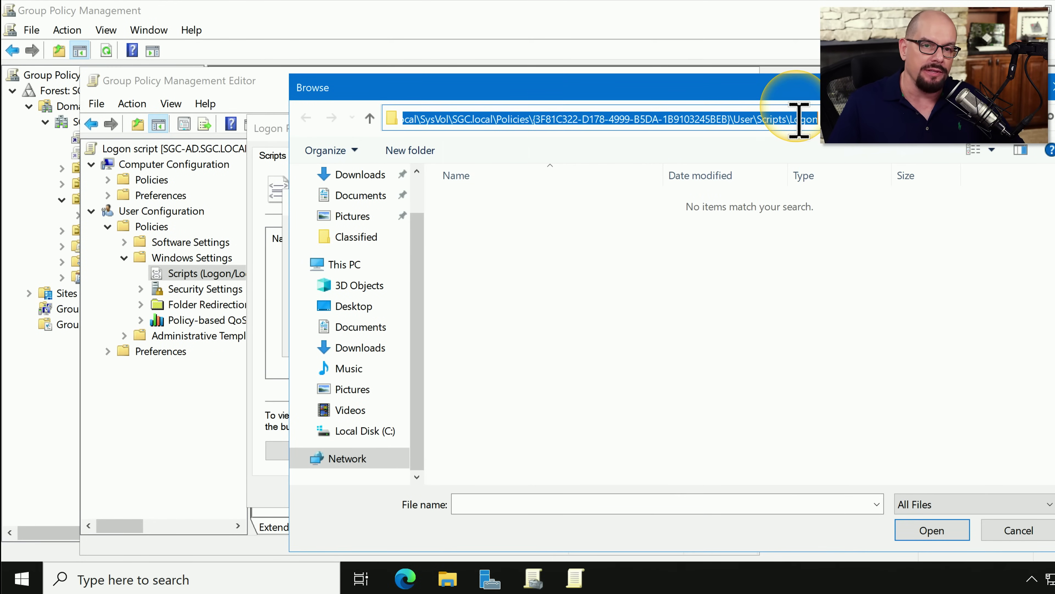
{"action": "type", "text": "\\\\sgc"}
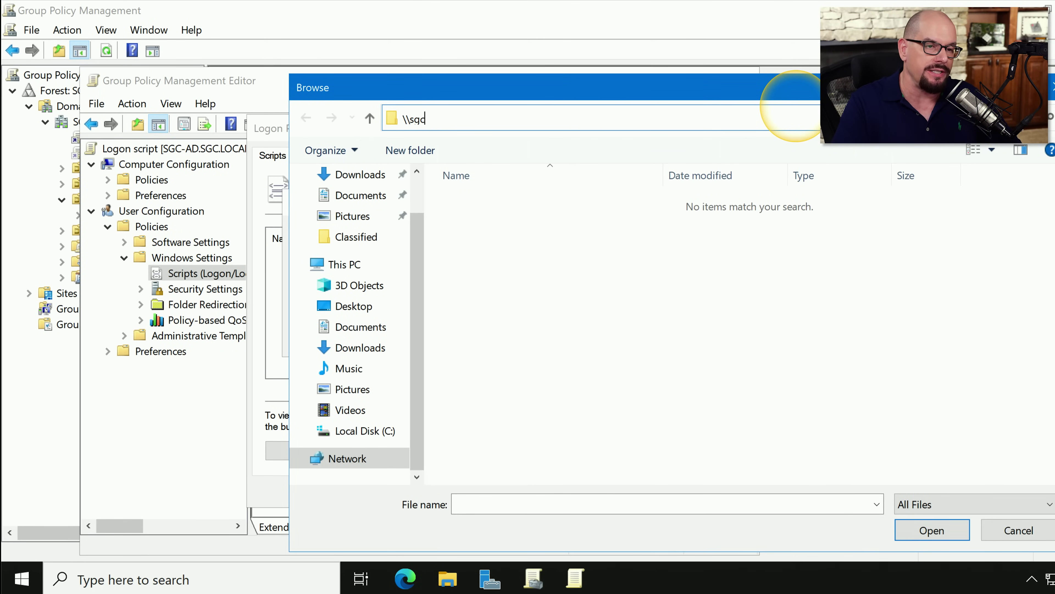
{"action": "type", "text": "\\netlogon"}
{"action": "key", "text": "Return"}
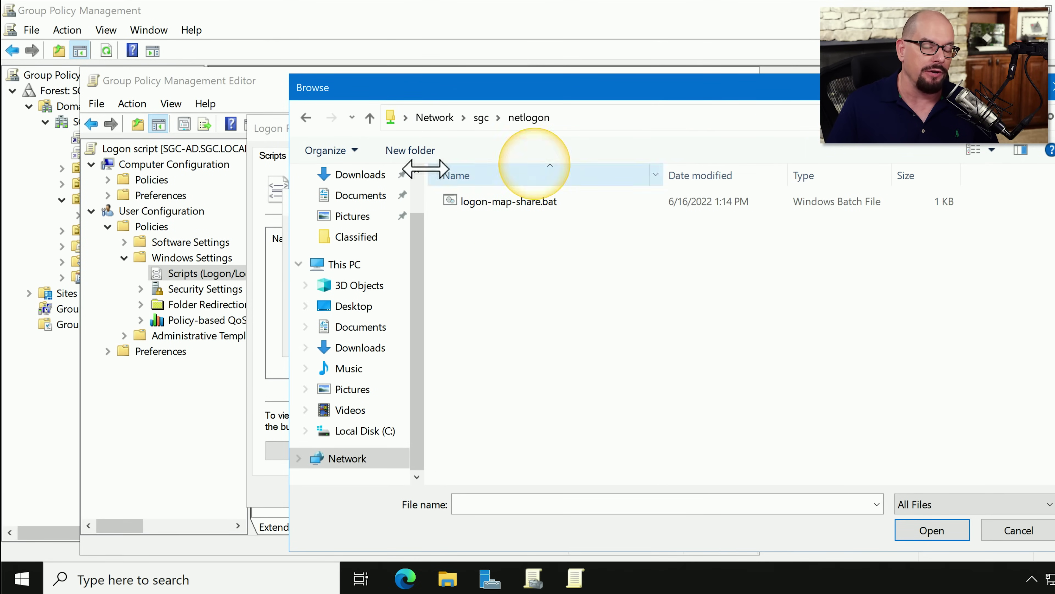
- Open logon-map-share.bat for editing to review its commands and return to the file selection
{"action": "right_click", "coordinate": [466, 201]}
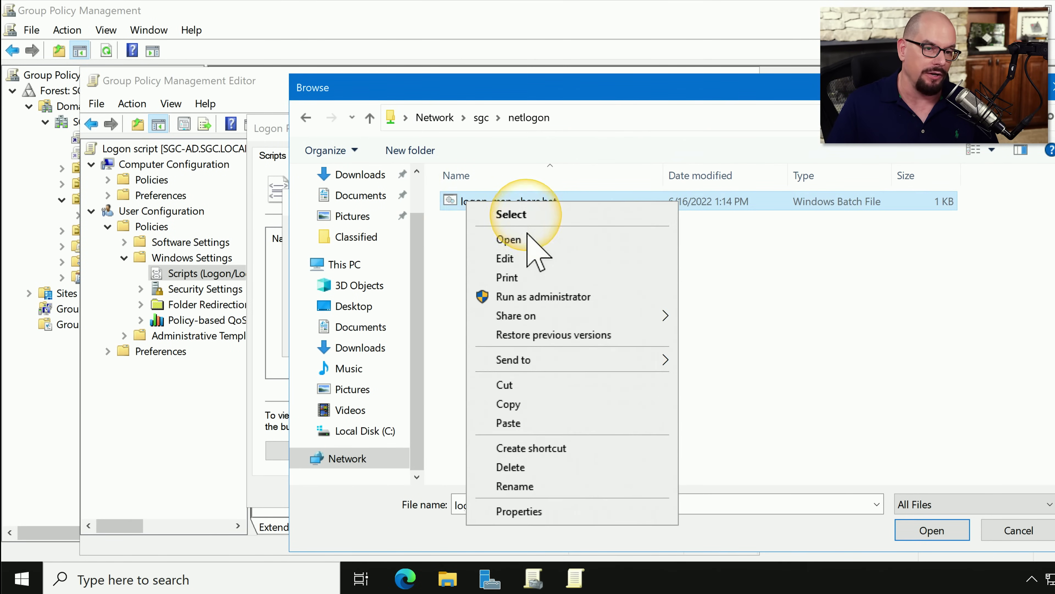
{"action": "left_click", "coordinate": [529, 253]}
{"action": "left_click", "coordinate": [608, 307]}
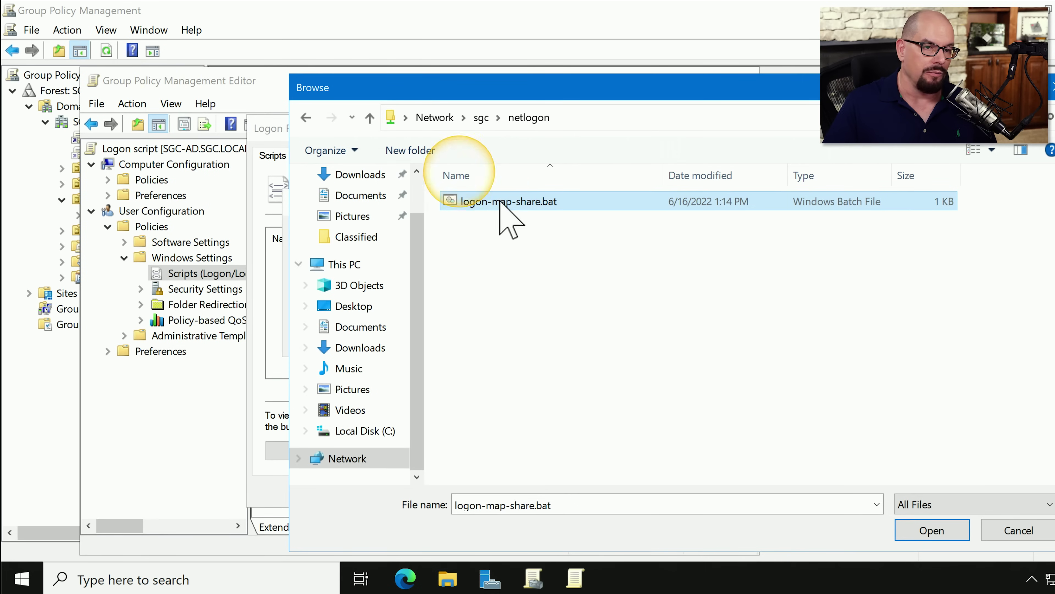
- Add logon-map-share.bat from the netlogon share as the policy's logon script and save the Logon properties
{"action": "left_click", "coordinate": [518, 206]}
{"action": "left_click", "coordinate": [949, 538]}
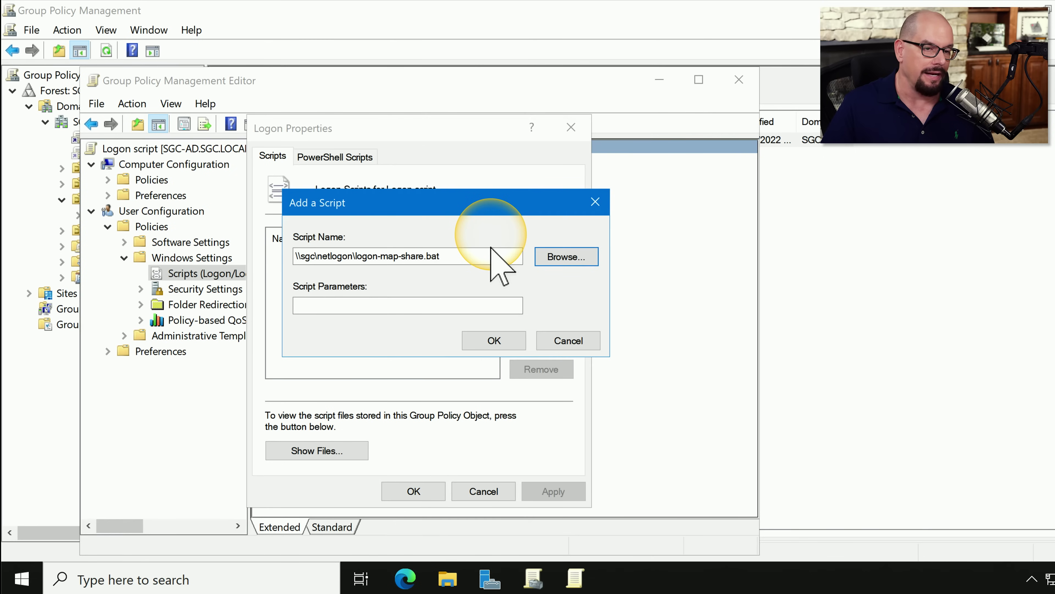
{"action": "left_click", "coordinate": [509, 342]}
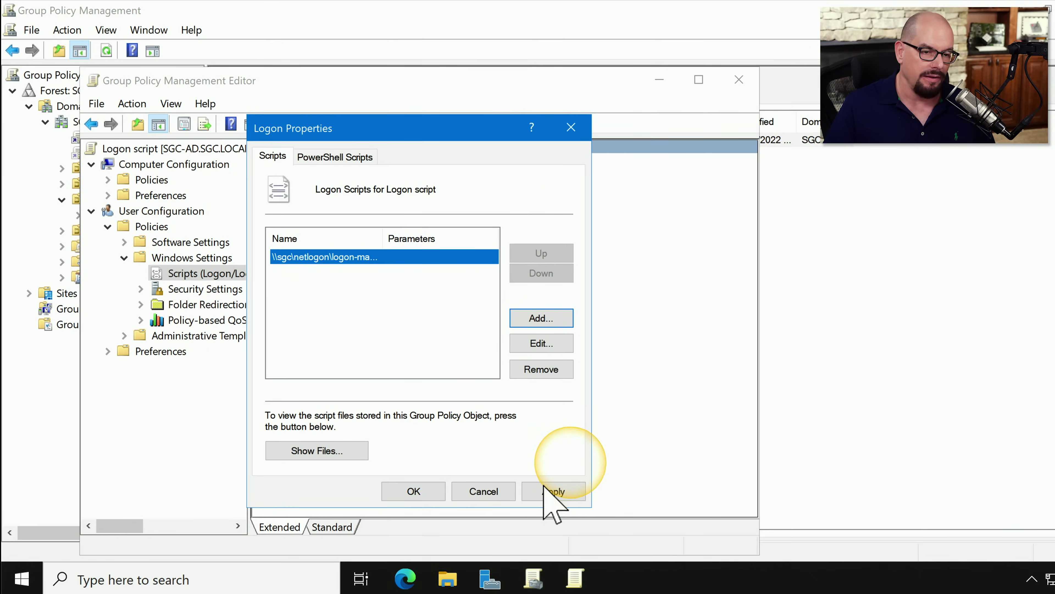
{"action": "left_click", "coordinate": [413, 491]}
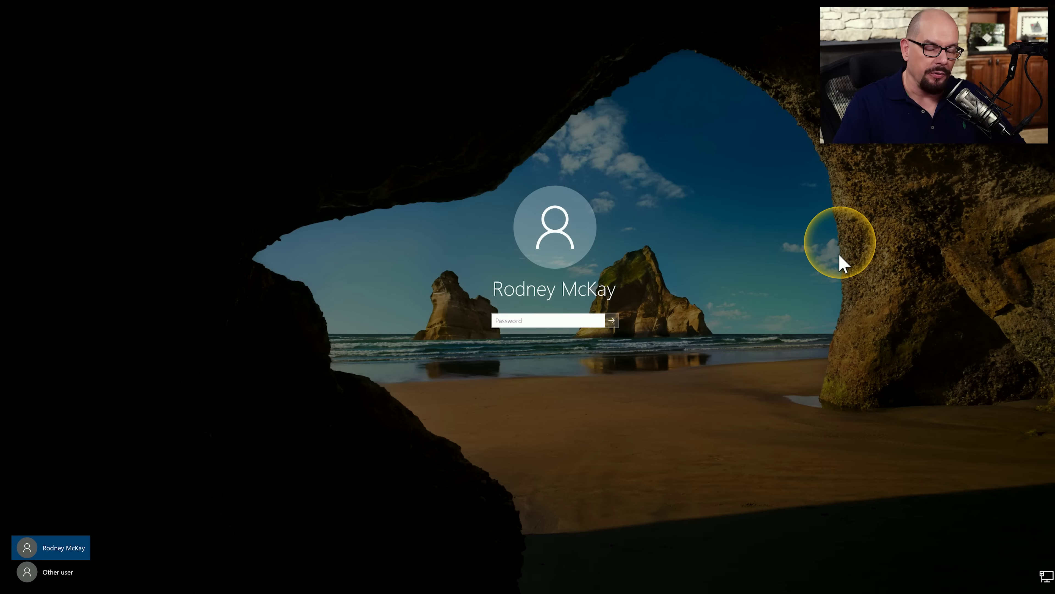
- Sign in to the workstation with the account password and check This PC for the mapped network drive
{"action": "type", "text": "•••"}
{"action": "key", "text": "Return"}
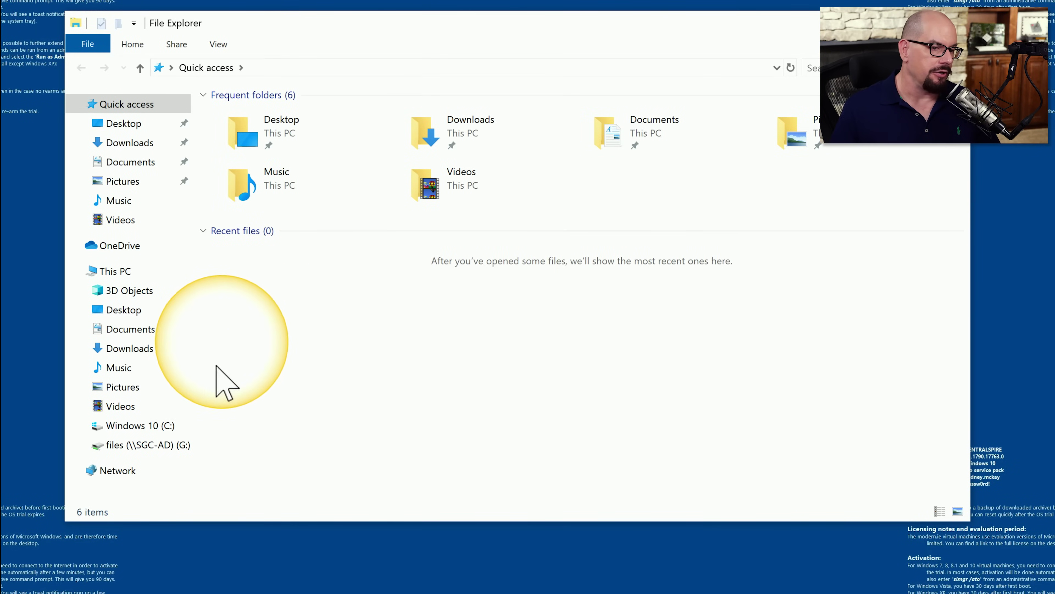
{"action": "left_click", "coordinate": [141, 268]}
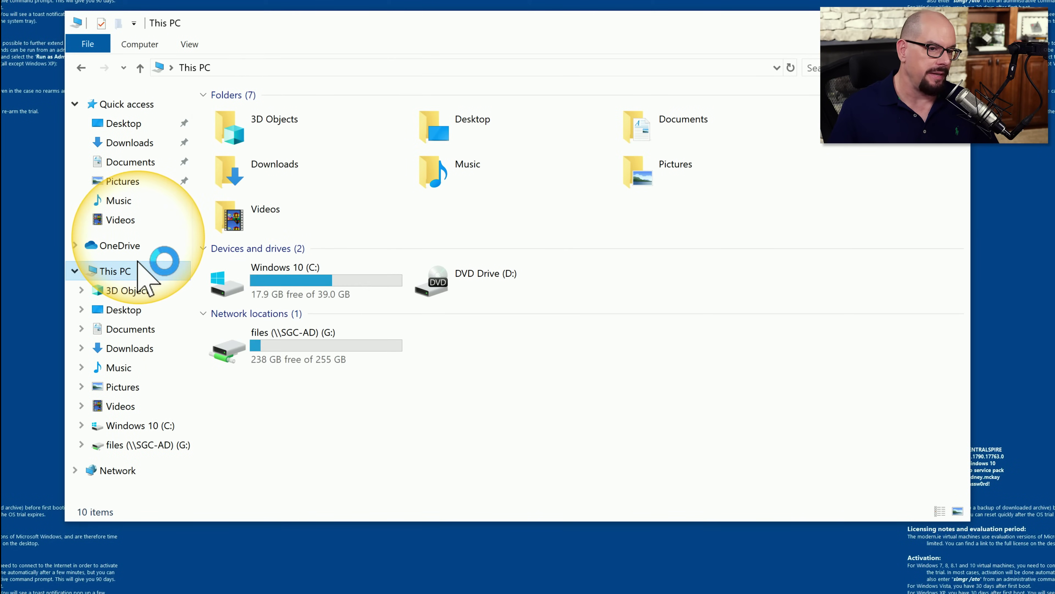
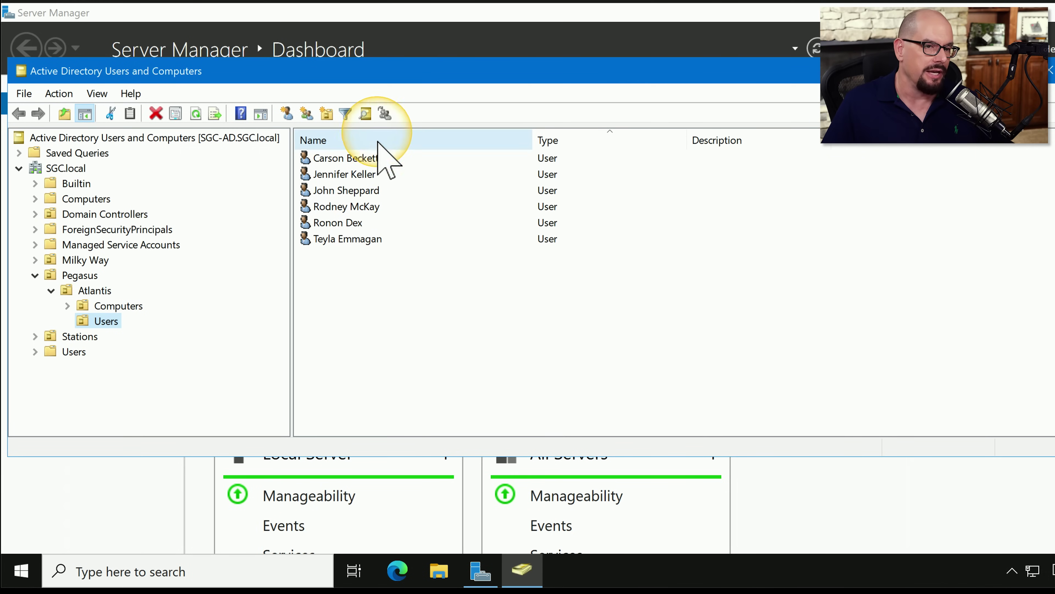
- Select all user accounts in the Users unit of Atlantis and open the profile settings of their shared properties
{"action": "left_click", "coordinate": [360, 157]}
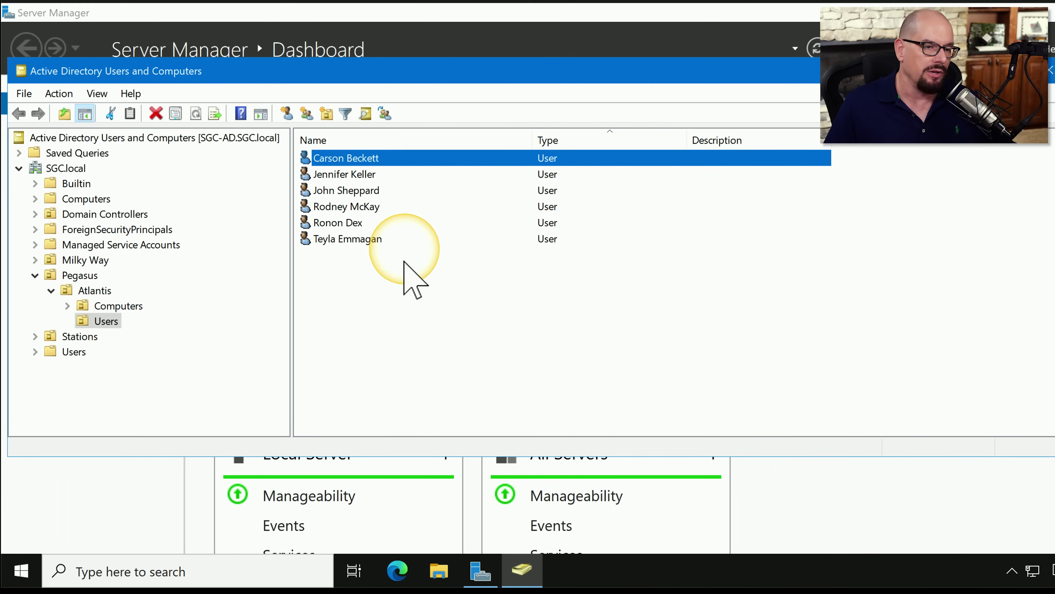
{"action": "left_click", "coordinate": [367, 241], "text": "shift"}
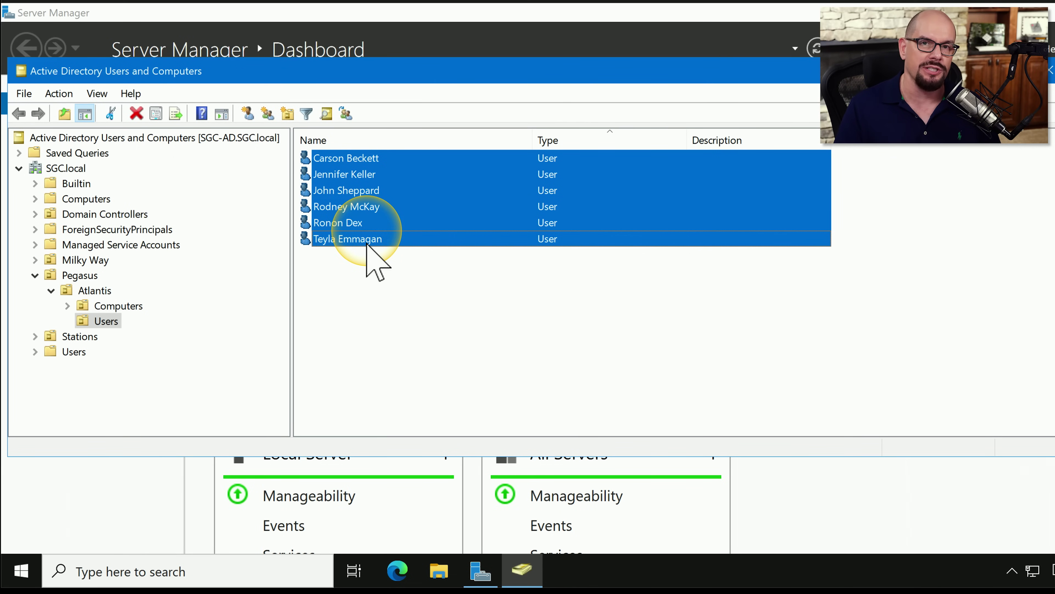
{"action": "right_click", "coordinate": [327, 217]}
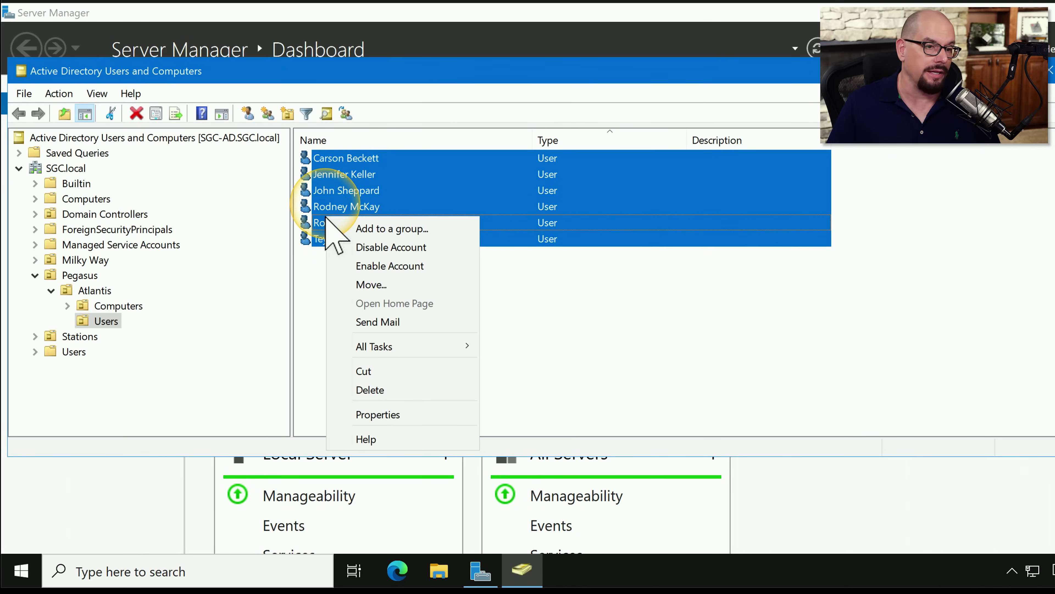
{"action": "left_click", "coordinate": [386, 413]}
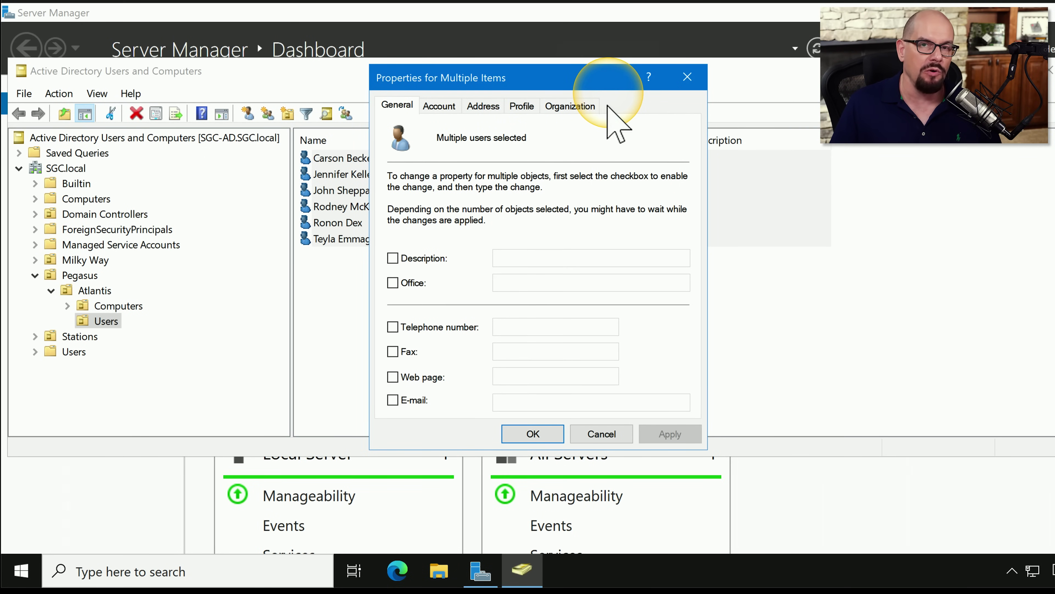
{"action": "left_click", "coordinate": [525, 109]}
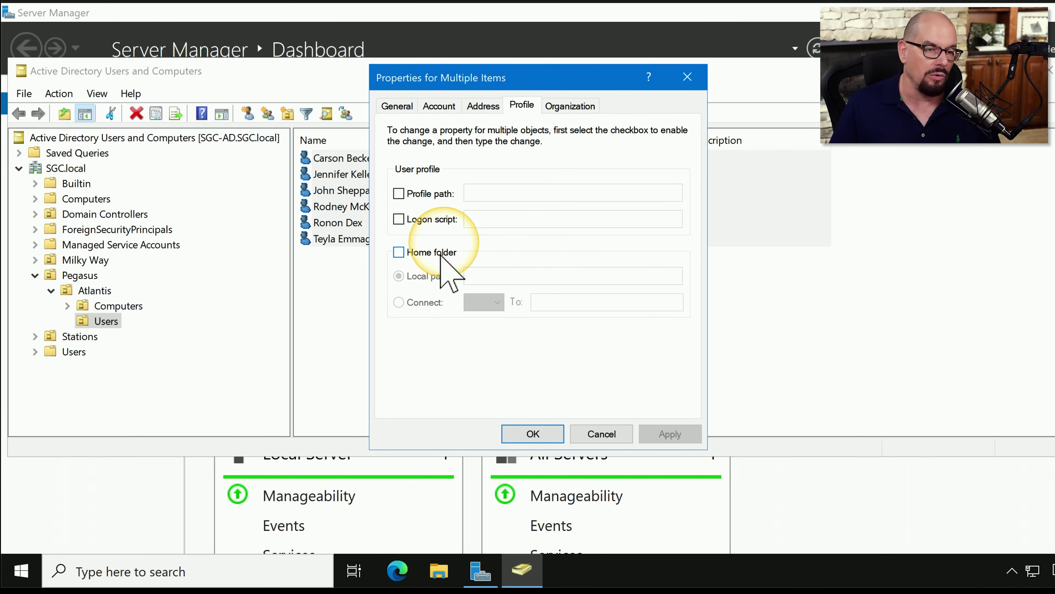
- Enable the home folder for the selected users, connect drive H: to \\sgc-ad\home\%username%, and save the properties
{"action": "left_click", "coordinate": [398, 252]}
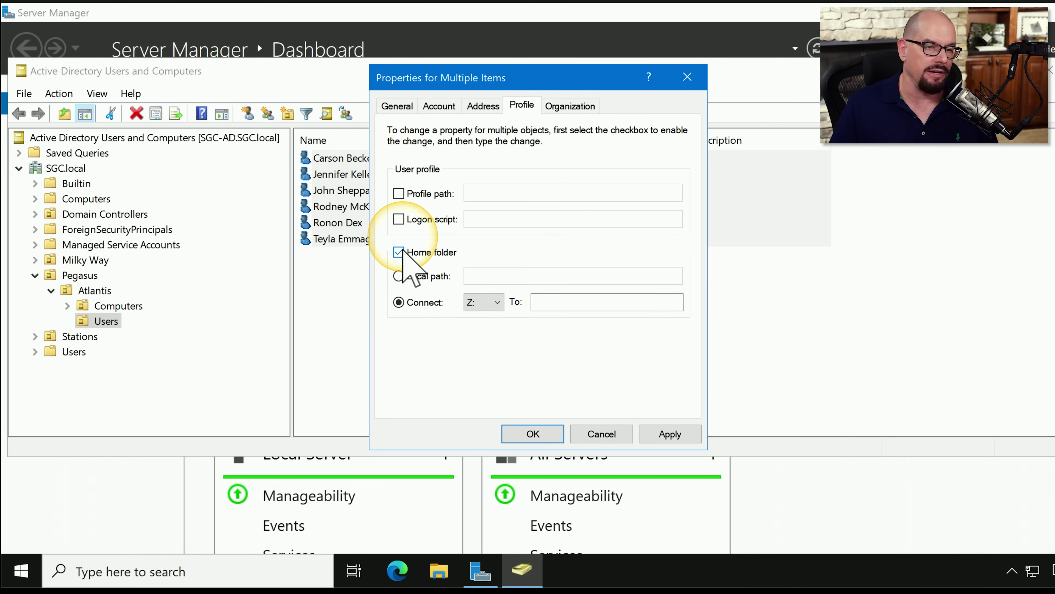
{"action": "left_click", "coordinate": [498, 302]}
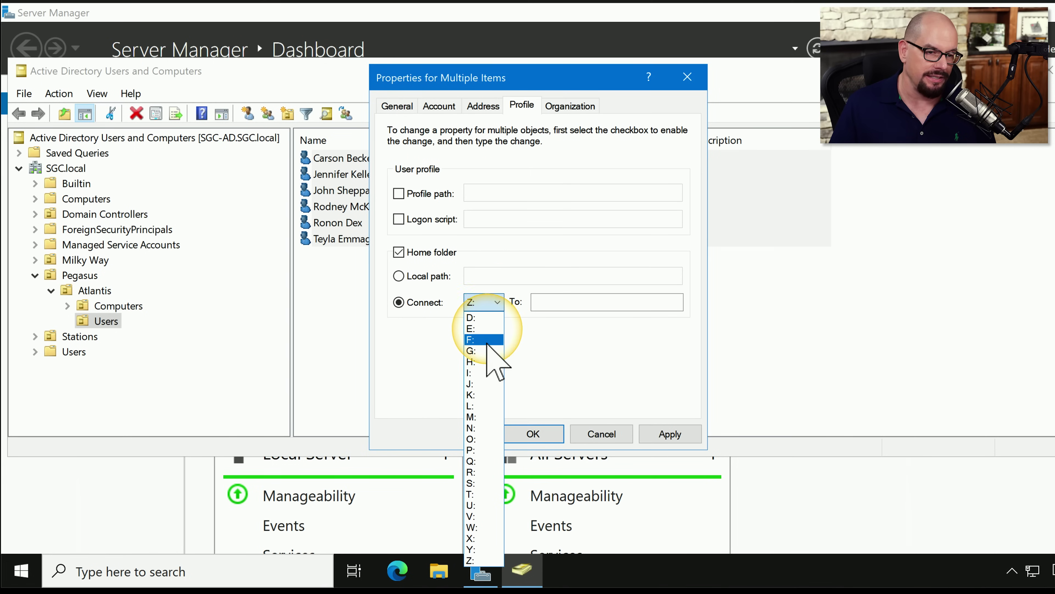
{"action": "left_click", "coordinate": [484, 362]}
{"action": "left_click", "coordinate": [561, 306]}
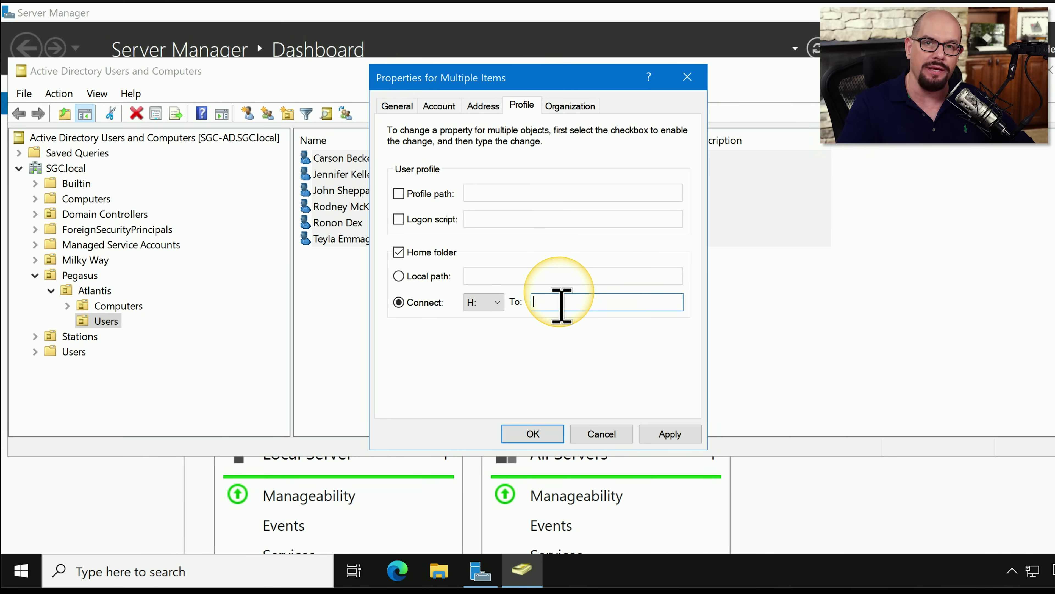
{"action": "type", "text": "\\\\"}
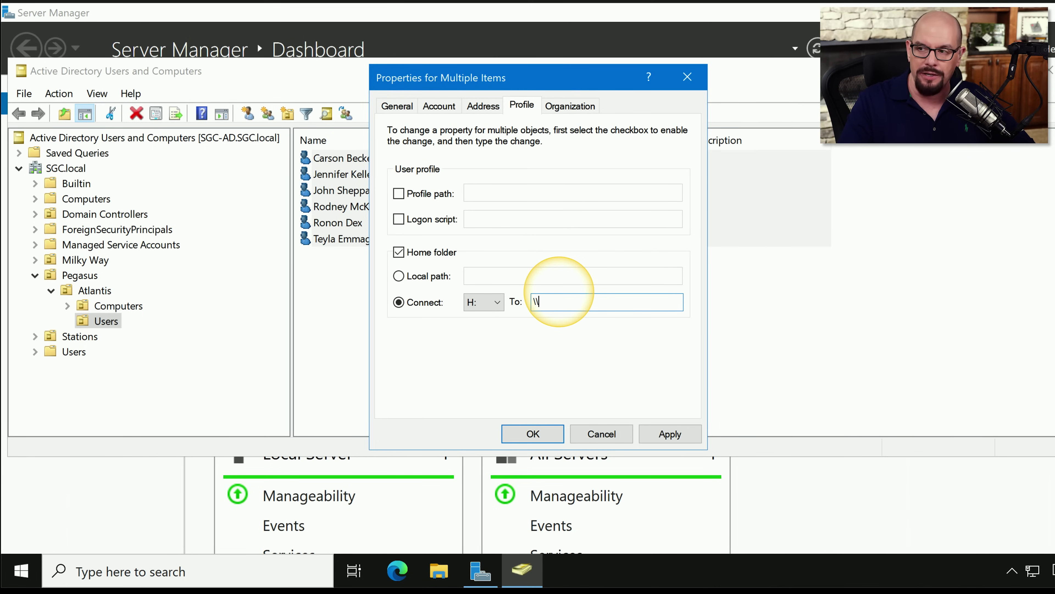
{"action": "type", "text": "sgc-ad\\home\\"}
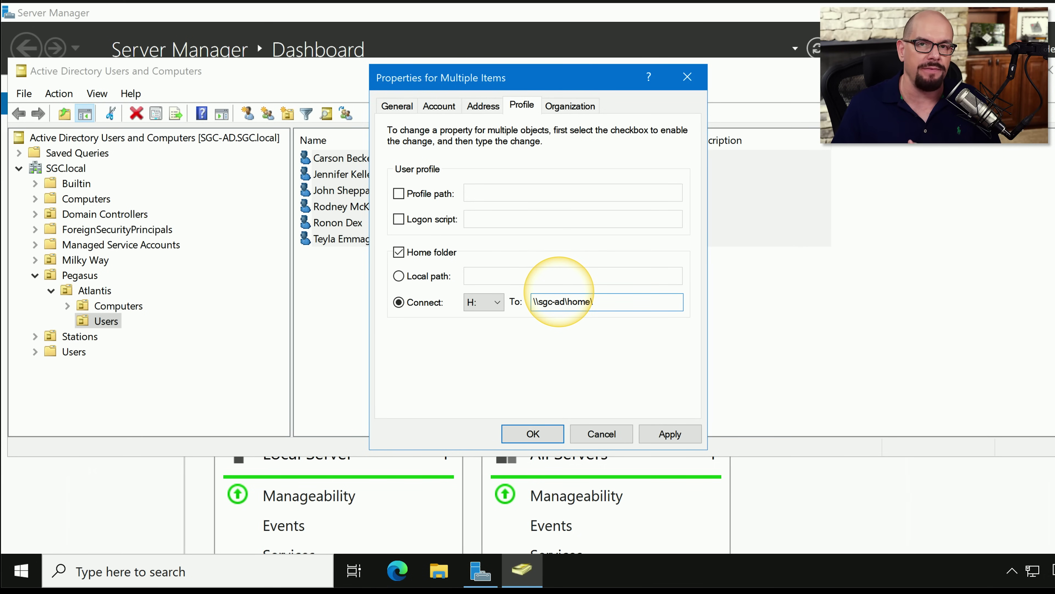
{"action": "type", "text": "%"}
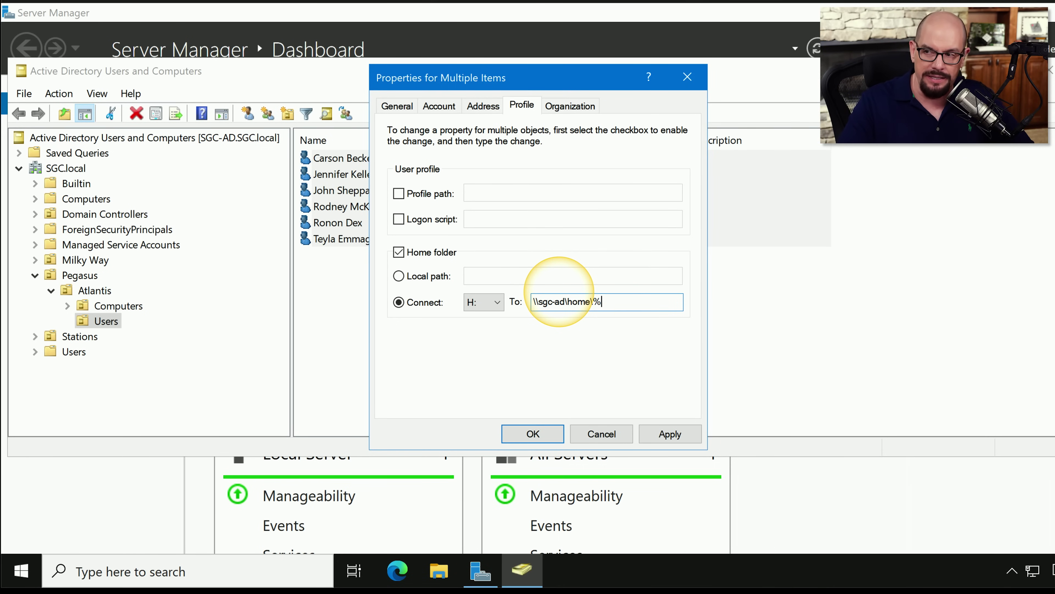
{"action": "type", "text": "username"}
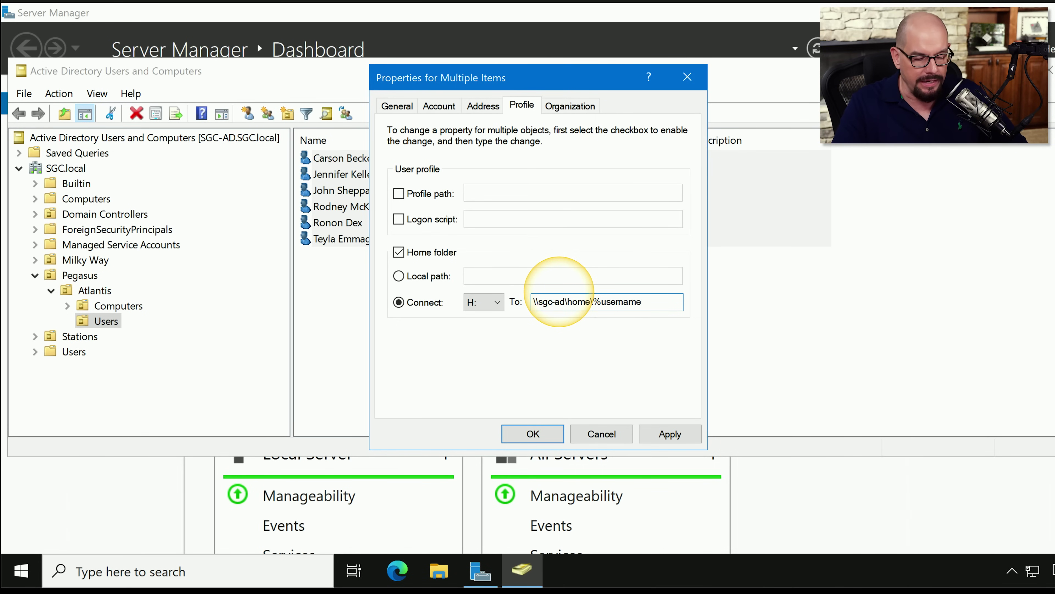
{"action": "type", "text": "%"}
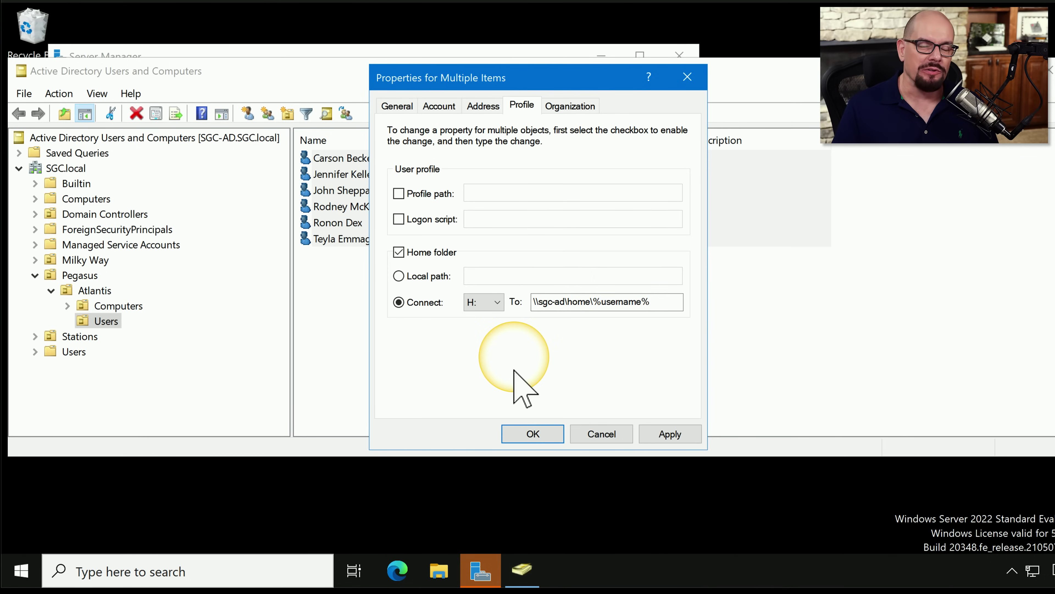
{"action": "left_click", "coordinate": [524, 435]}
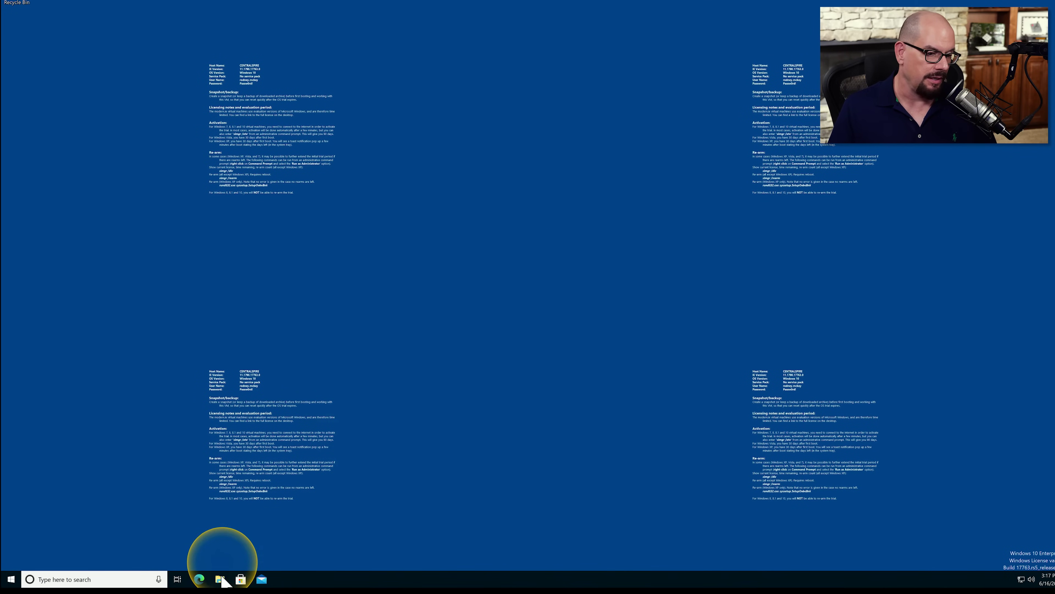
- Check This PC on the Windows 10 workstation for the user's mapped home folder drive
{"action": "left_click", "coordinate": [221, 579]}
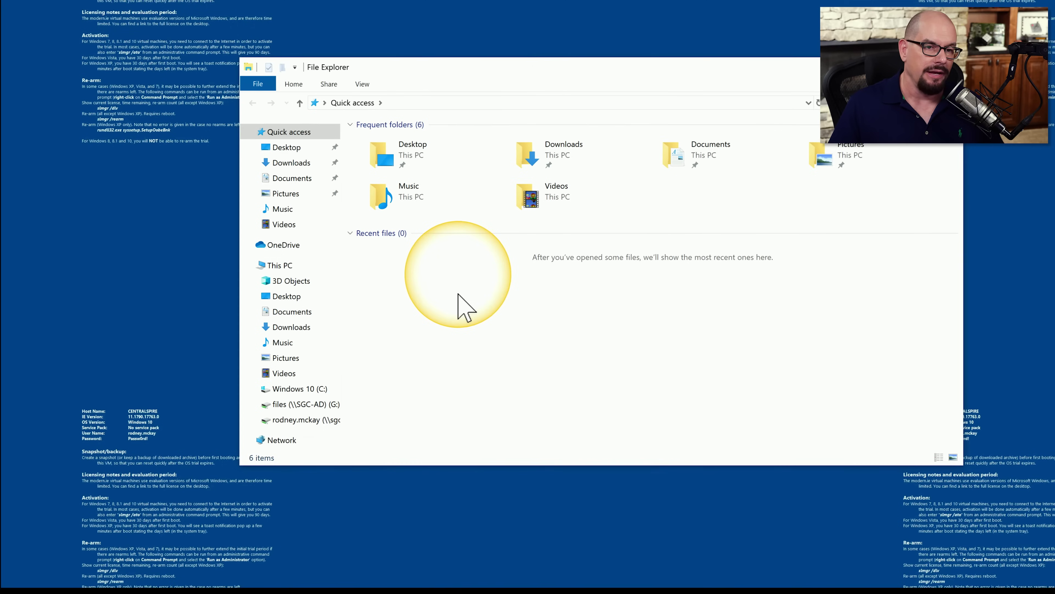
{"action": "left_click", "coordinate": [281, 266]}
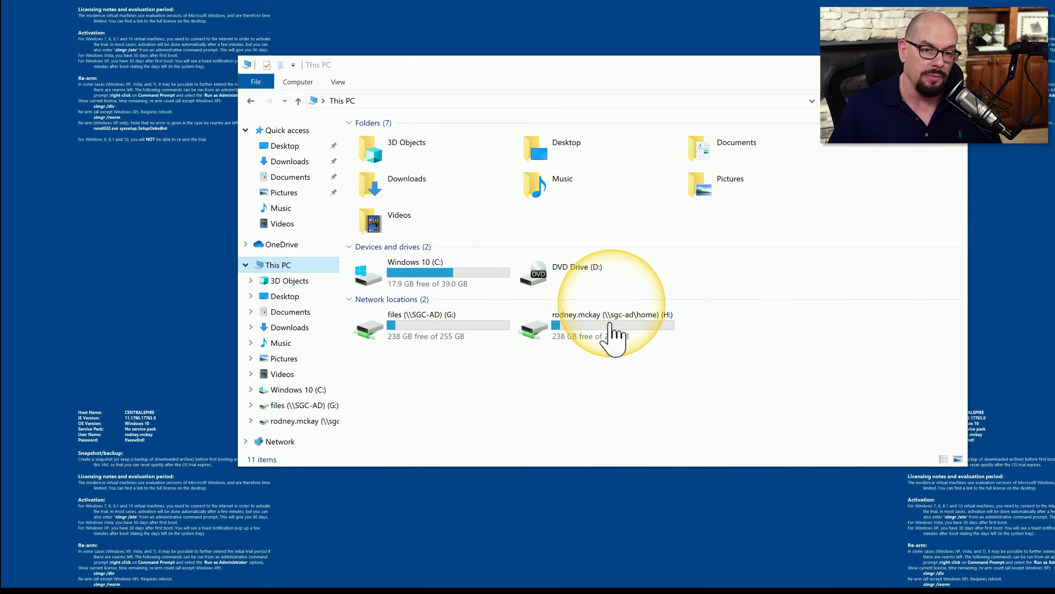
{"action": "left_click", "coordinate": [706, 324]}
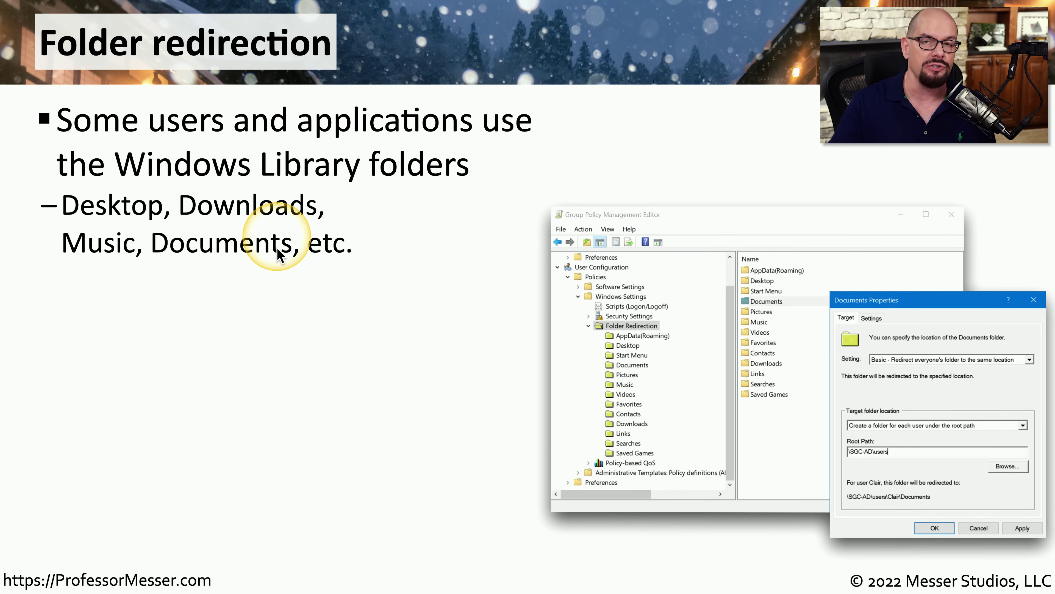
{"action": "key", "text": "Page_Down"}
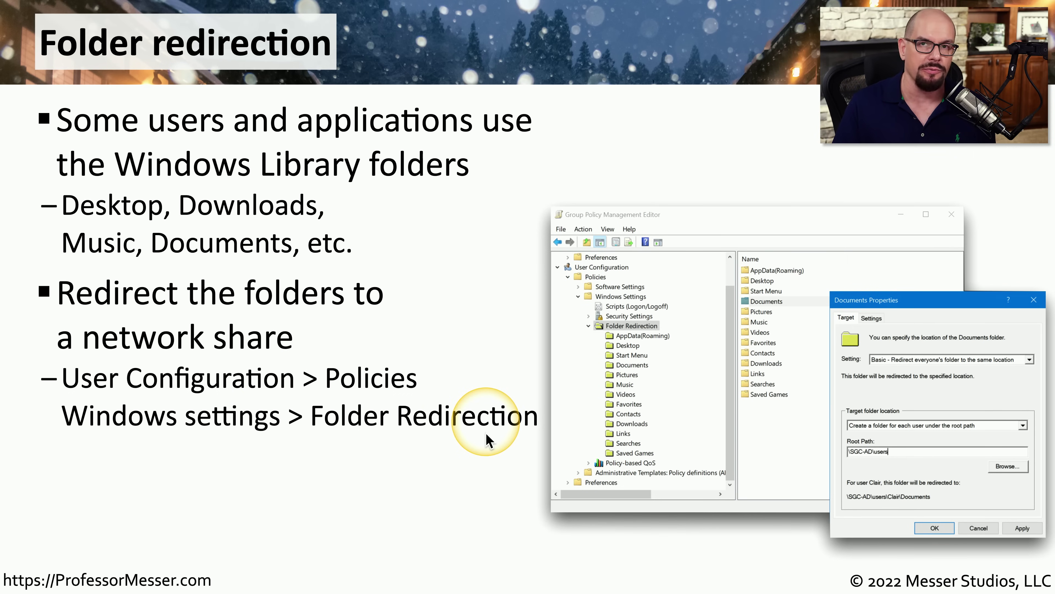
{"action": "key", "text": "Right"}
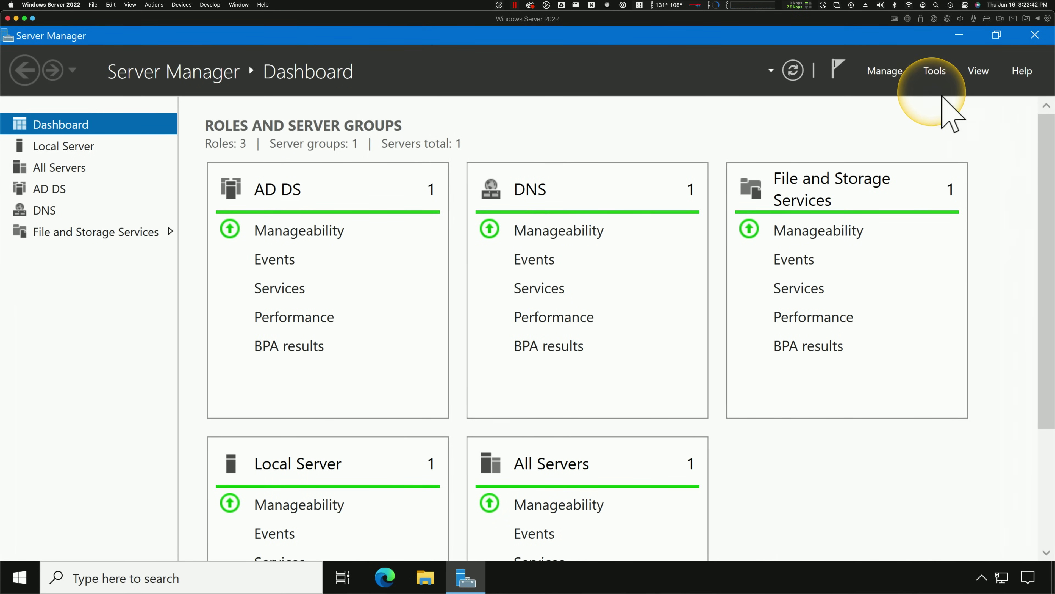
- In Group Policy Management, create a GPO named Documents Redirection linked to the Atlantis unit
{"action": "left_click", "coordinate": [954, 79]}
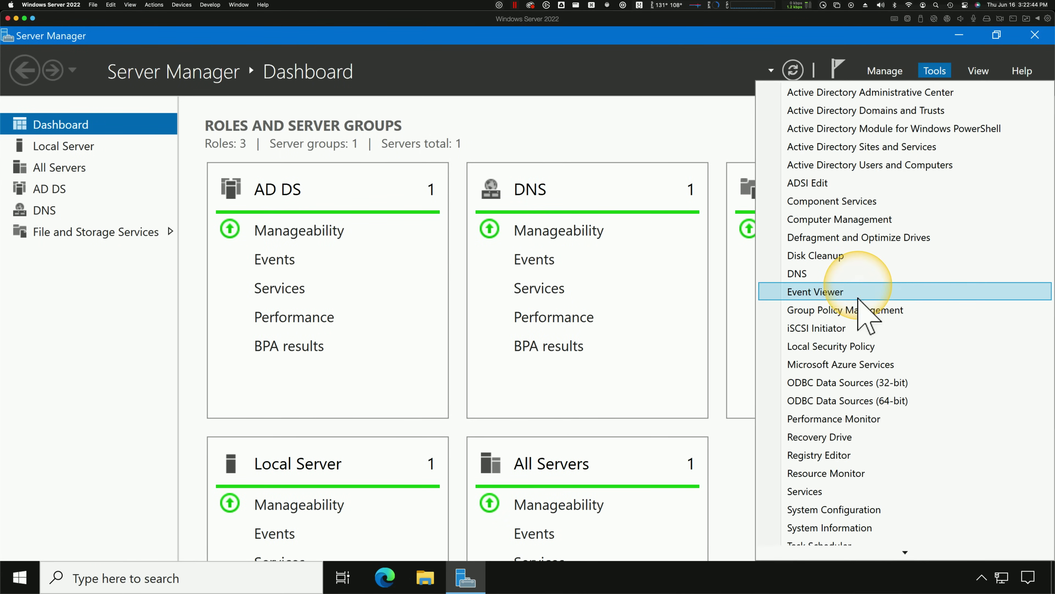
{"action": "left_click", "coordinate": [855, 310]}
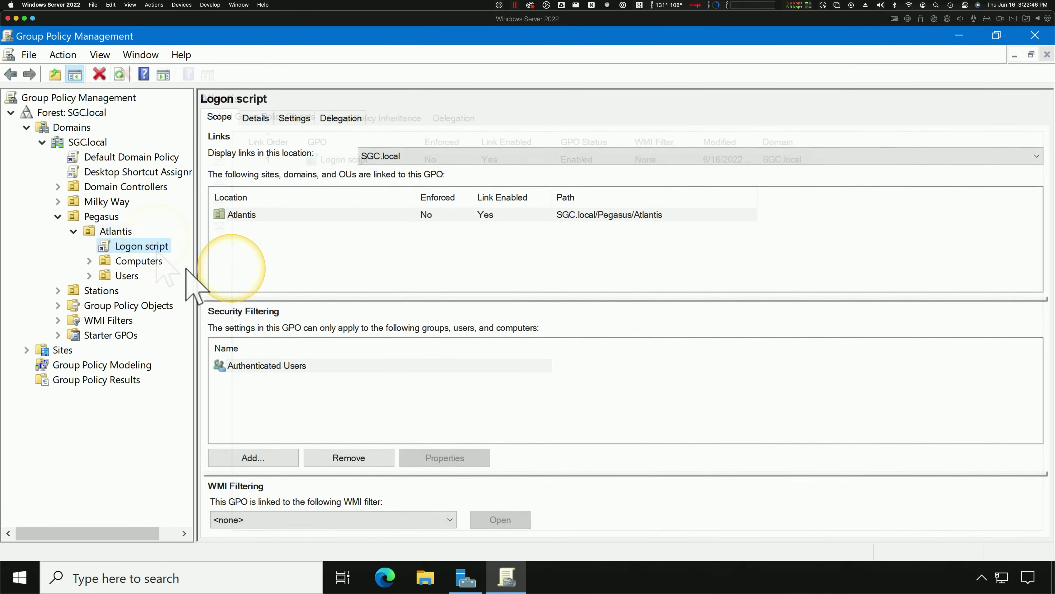
{"action": "left_click", "coordinate": [130, 232]}
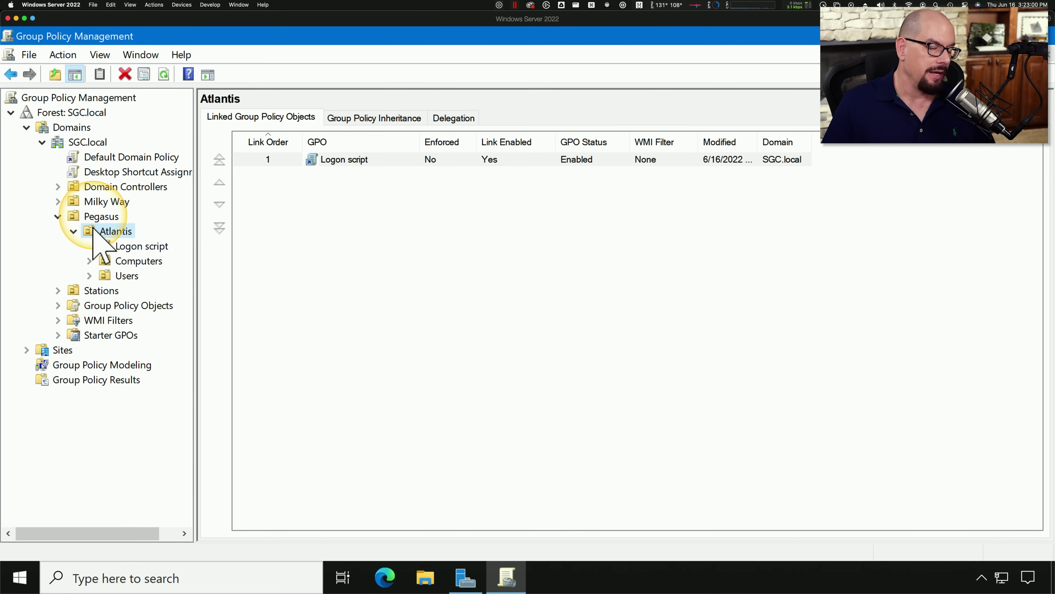
{"action": "right_click", "coordinate": [106, 231]}
{"action": "left_click", "coordinate": [146, 237]}
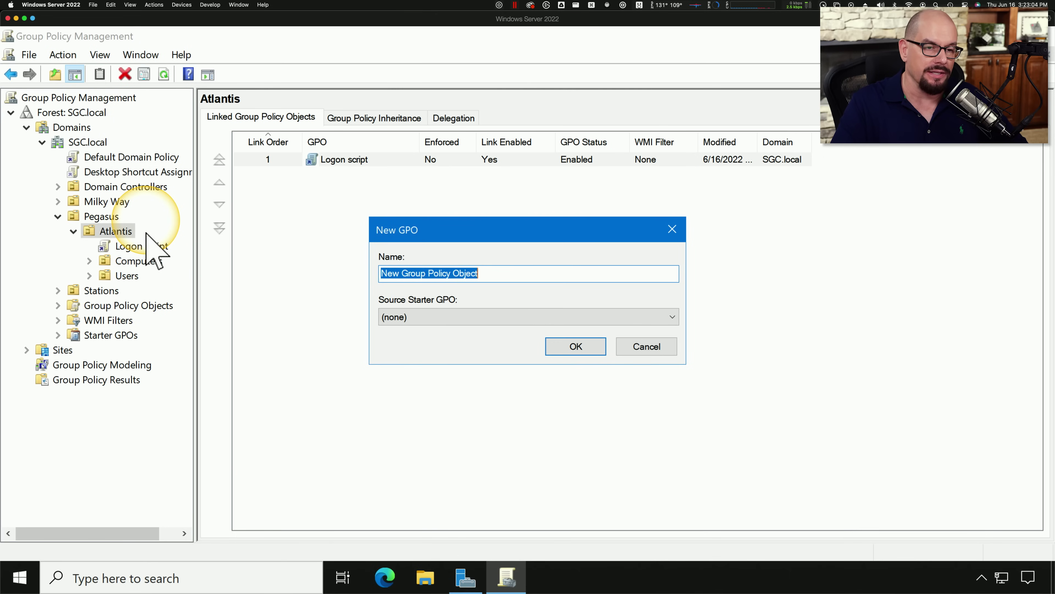
{"action": "type", "text": "Documents"}
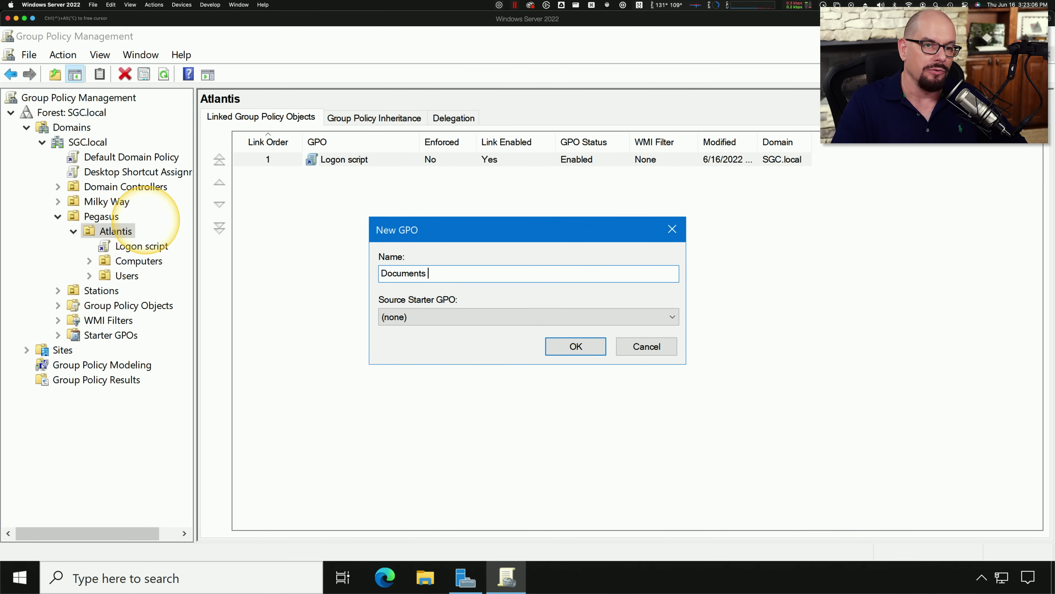
{"action": "type", "text": " Redirection"}
{"action": "left_click", "coordinate": [586, 346]}
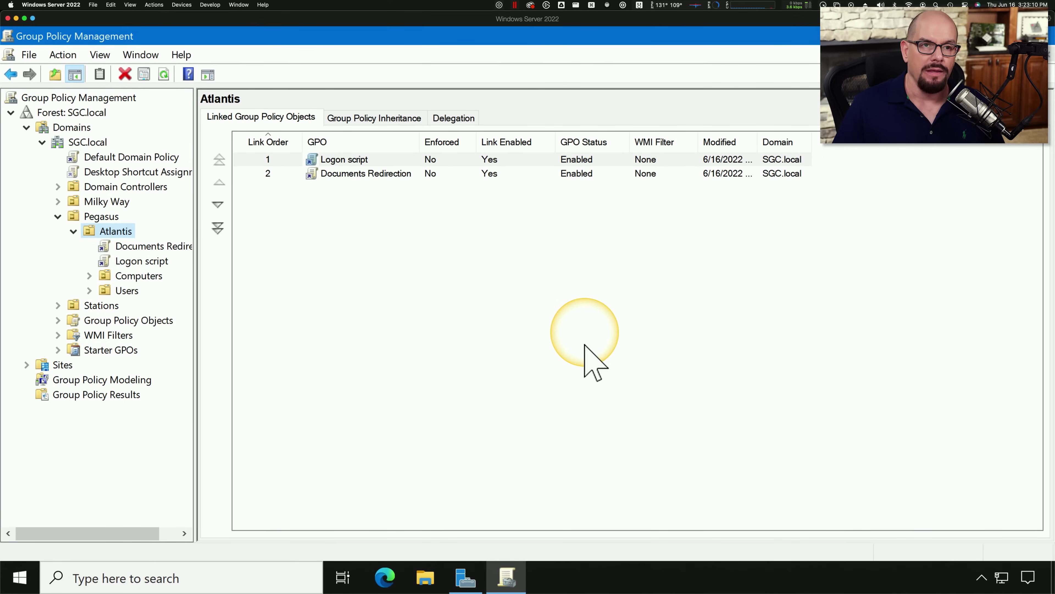
- Open the Documents Redirection policy for editing and go to Folder Redirection in the user configuration's Windows Settings
{"action": "right_click", "coordinate": [172, 246]}
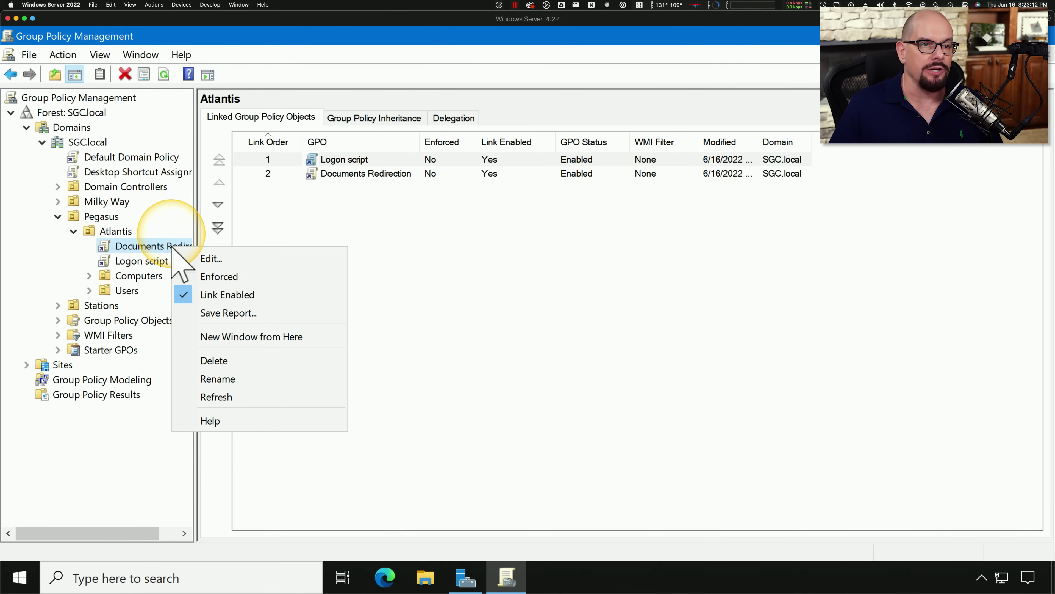
{"action": "left_click", "coordinate": [210, 260]}
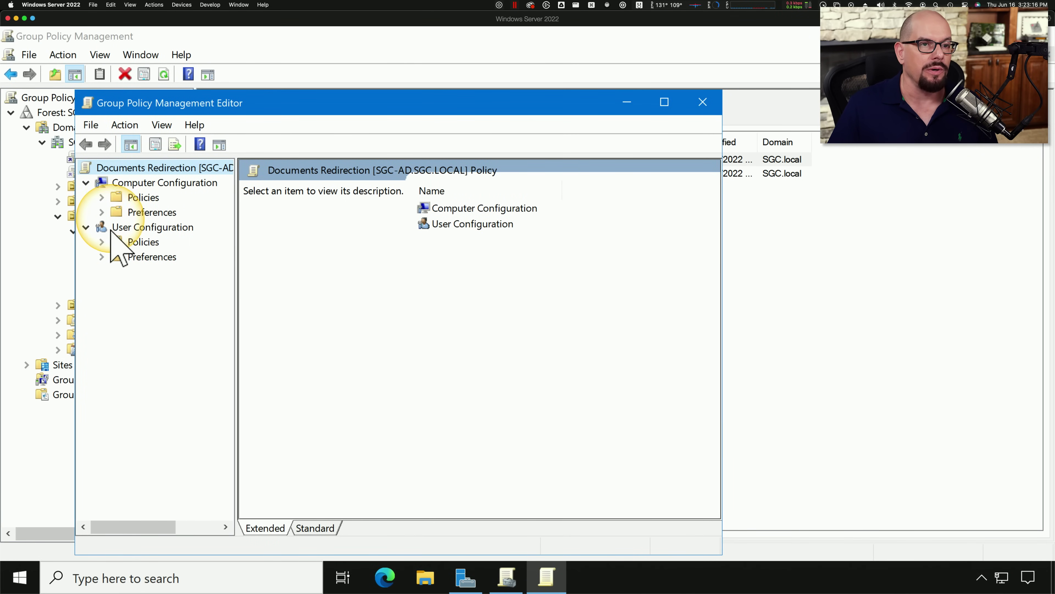
{"action": "left_click", "coordinate": [102, 242]}
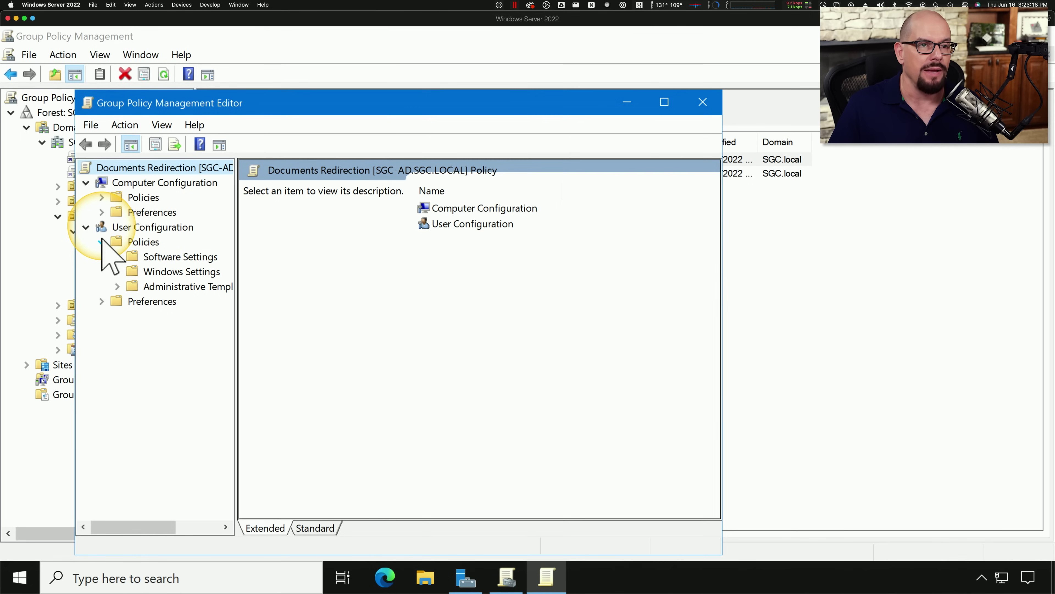
{"action": "left_click", "coordinate": [117, 271]}
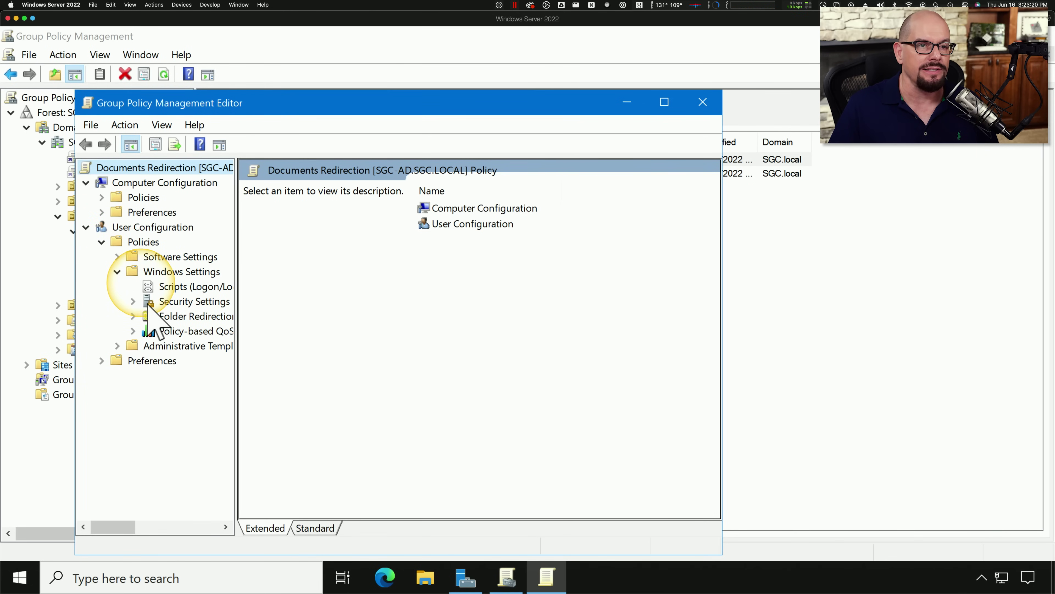
{"action": "left_click", "coordinate": [178, 316]}
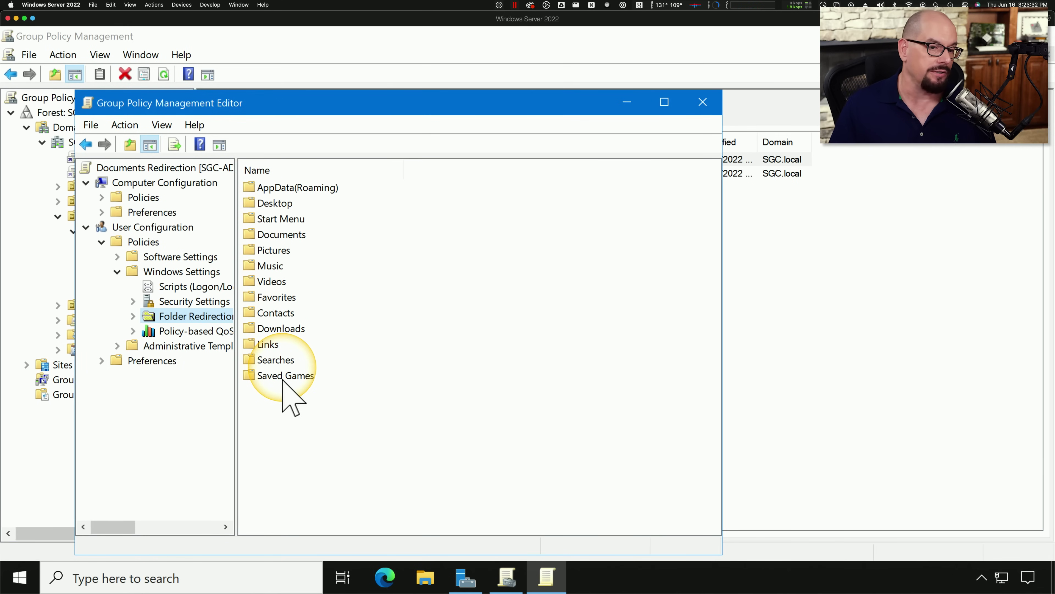
- Open the Documents folder's redirection properties and choose Basic - Redirect everyone's folder to the same location
{"action": "right_click", "coordinate": [290, 235]}
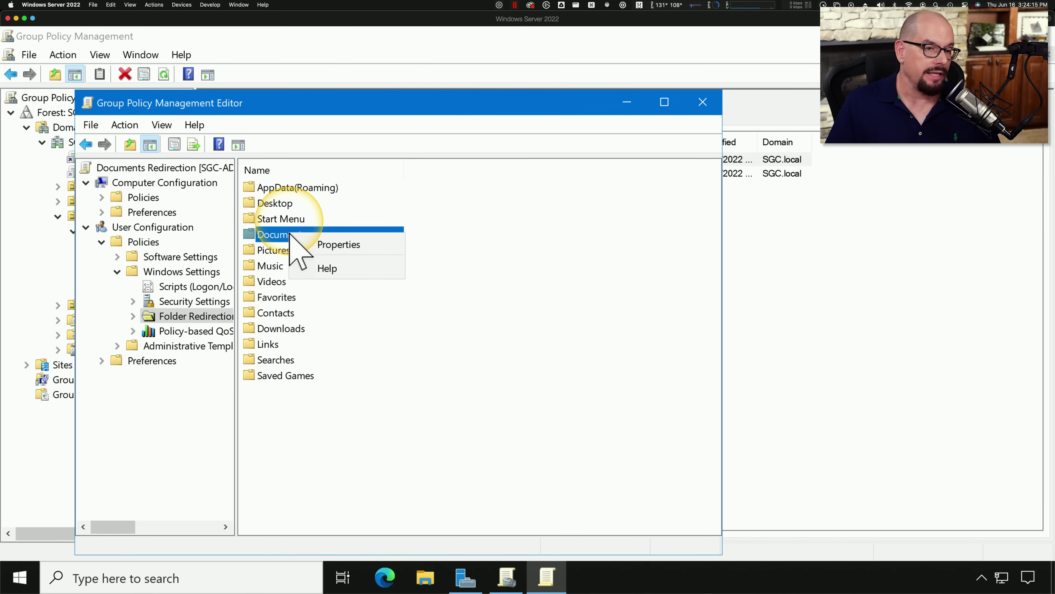
{"action": "left_click", "coordinate": [353, 246]}
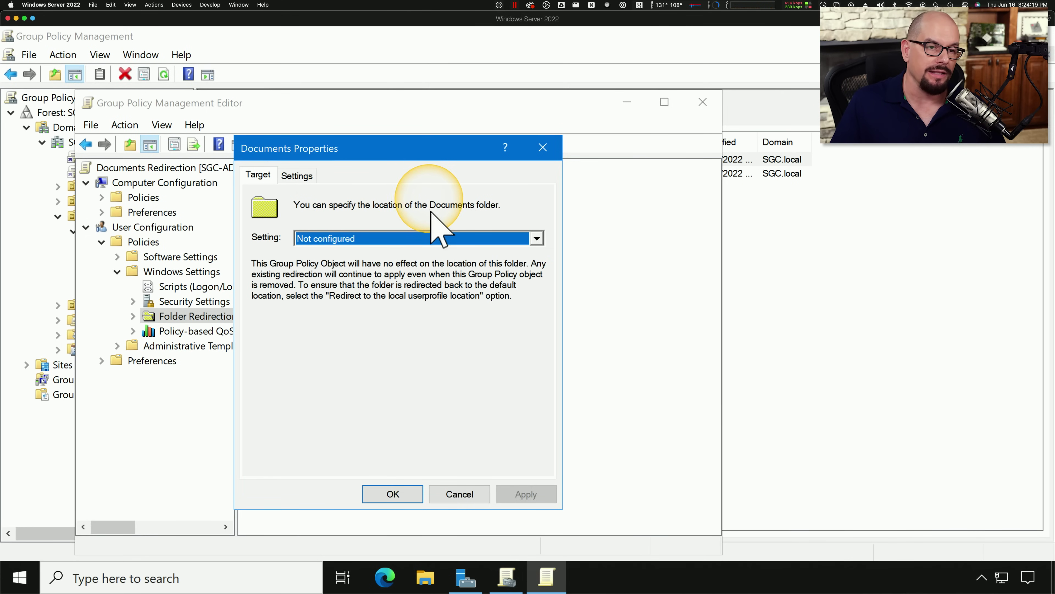
{"action": "left_click", "coordinate": [413, 239]}
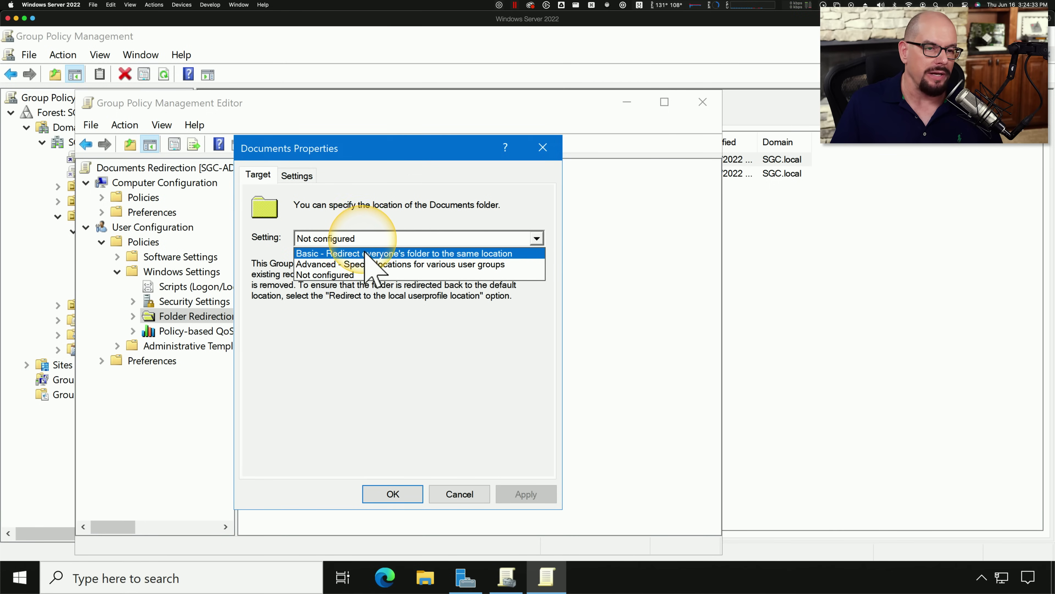
{"action": "left_click", "coordinate": [484, 255]}
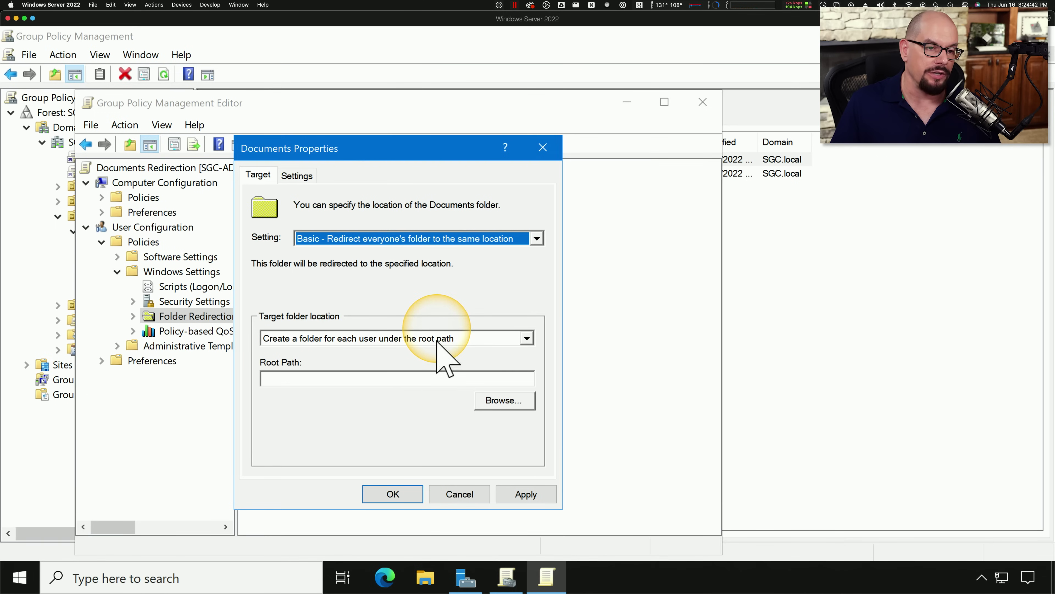
- Set the redirection root path to \\SGC\home, save the Documents properties, and accept the compatibility warning
{"action": "left_click", "coordinate": [338, 379]}
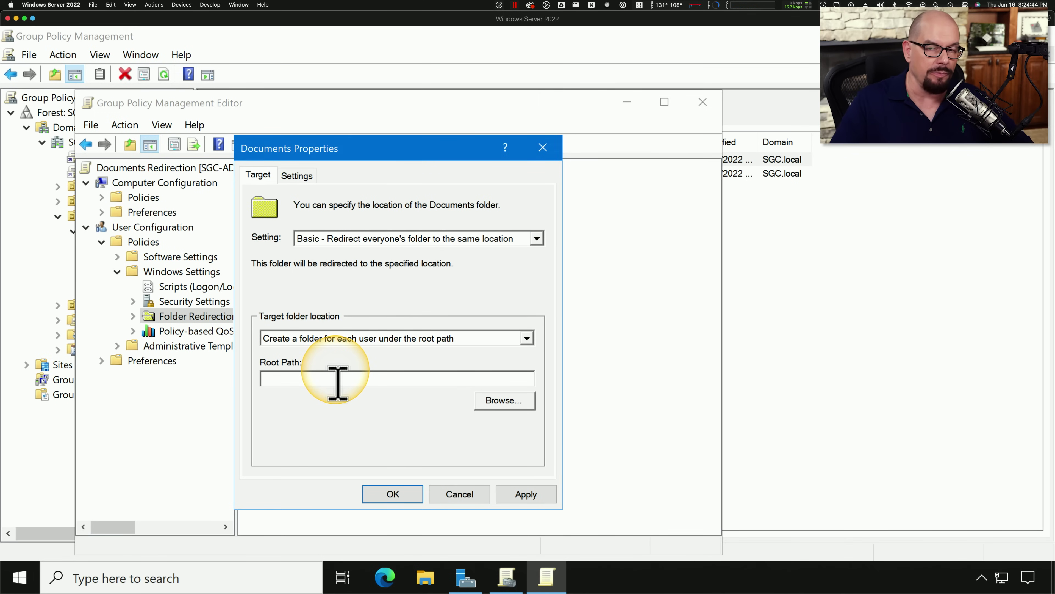
{"action": "type", "text": "\\\\STG"}
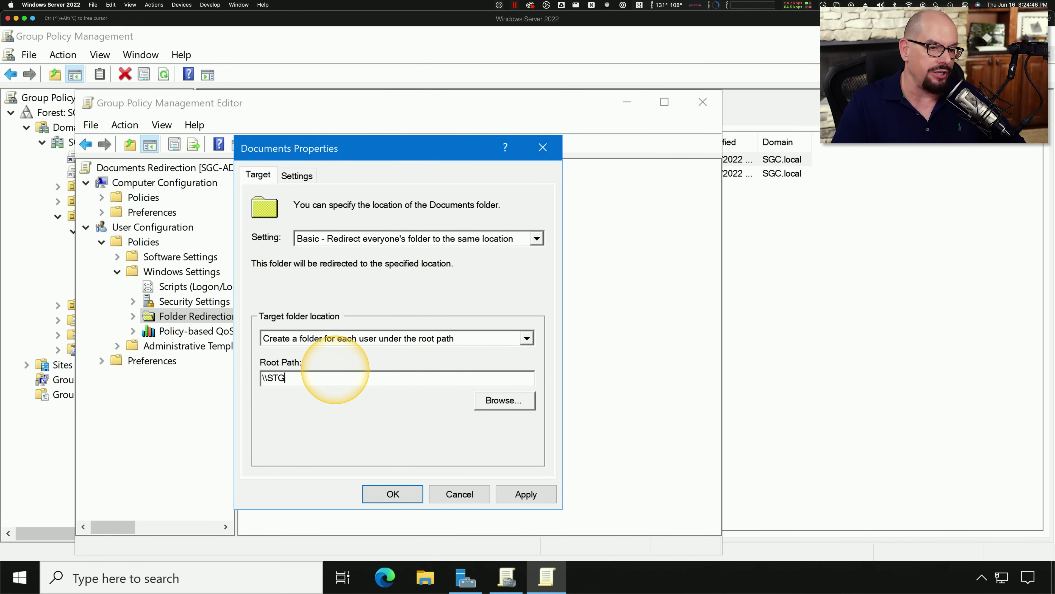
{"action": "key", "text": "BackSpace"}
{"action": "key", "text": "BackSpace"}
{"action": "type", "text": "GC\\home"}
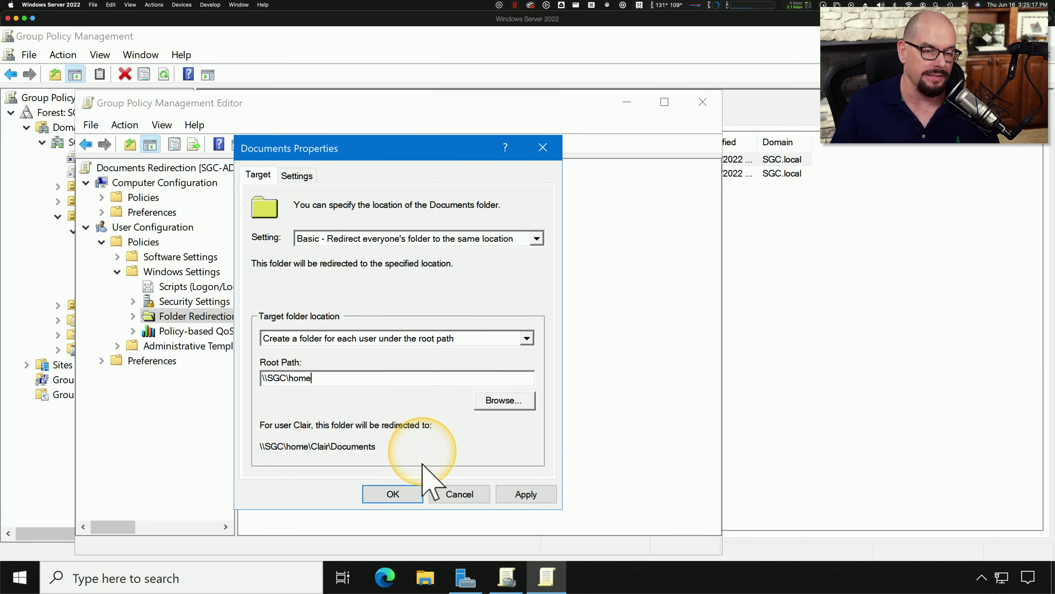
{"action": "left_click", "coordinate": [393, 494]}
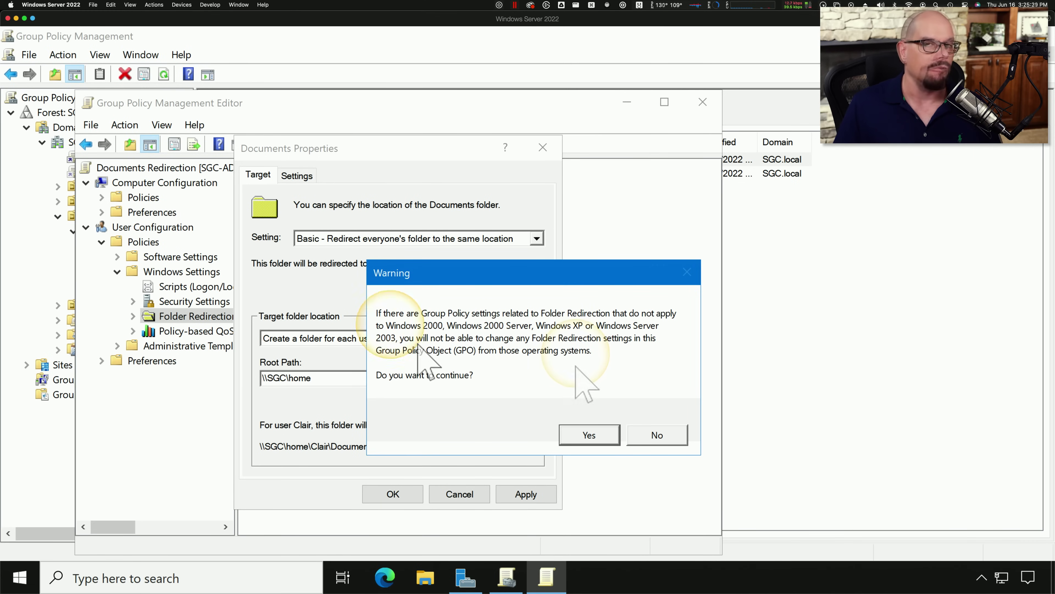
{"action": "left_click", "coordinate": [593, 436]}
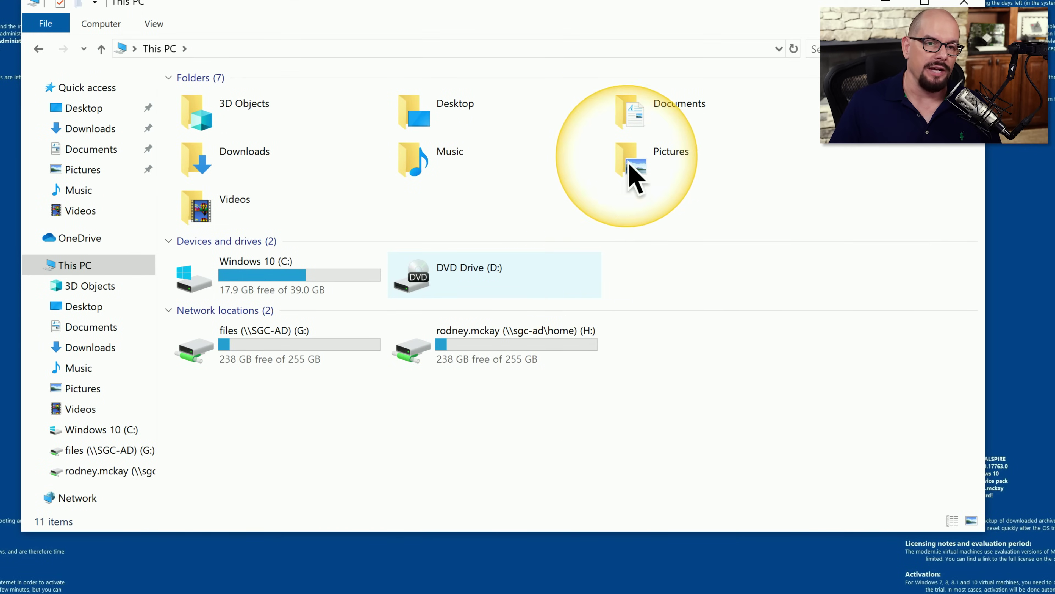
- On the Windows 10 workstation, check the Documents folder's storage location in its properties
{"action": "left_click", "coordinate": [634, 109]}
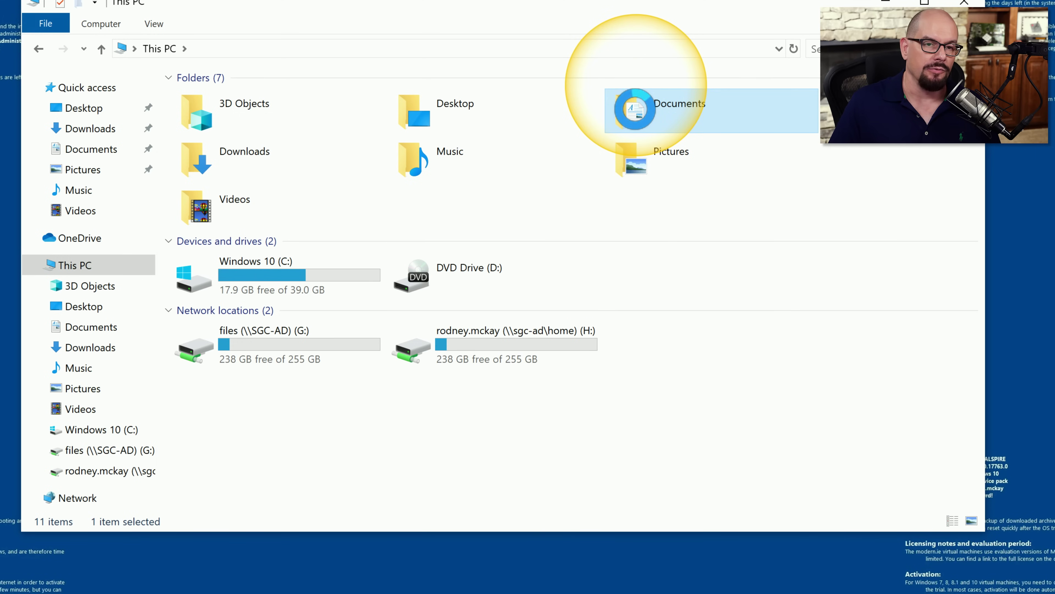
{"action": "right_click", "coordinate": [636, 110]}
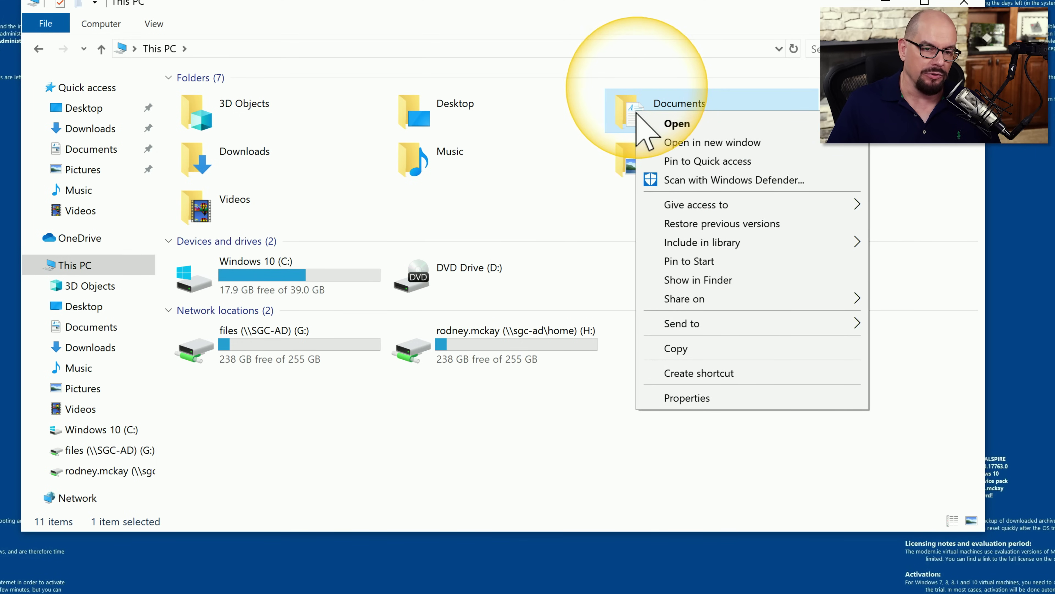
{"action": "left_click", "coordinate": [706, 399]}
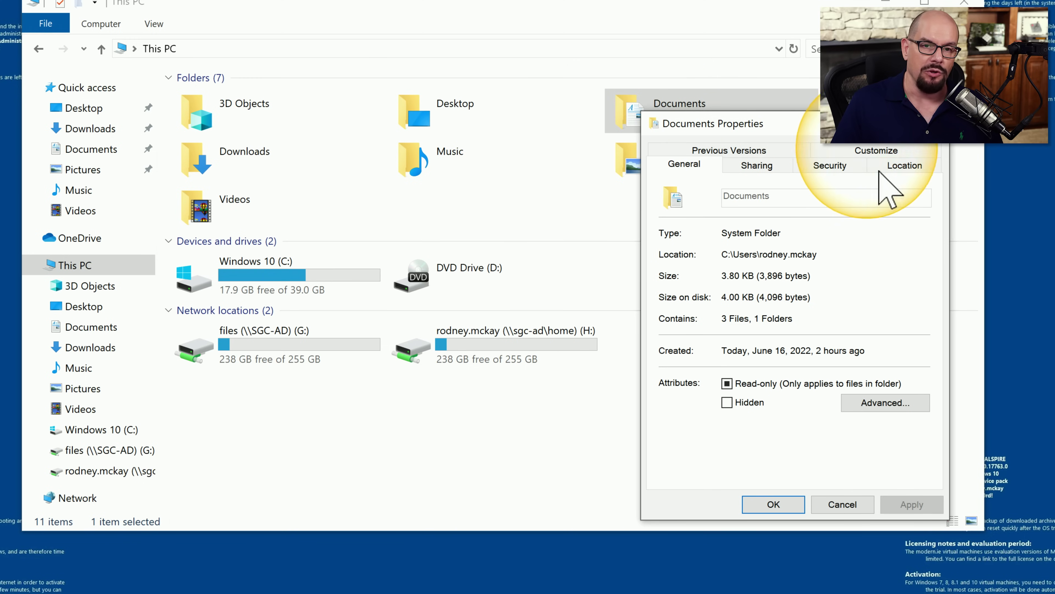
{"action": "left_click", "coordinate": [902, 165]}
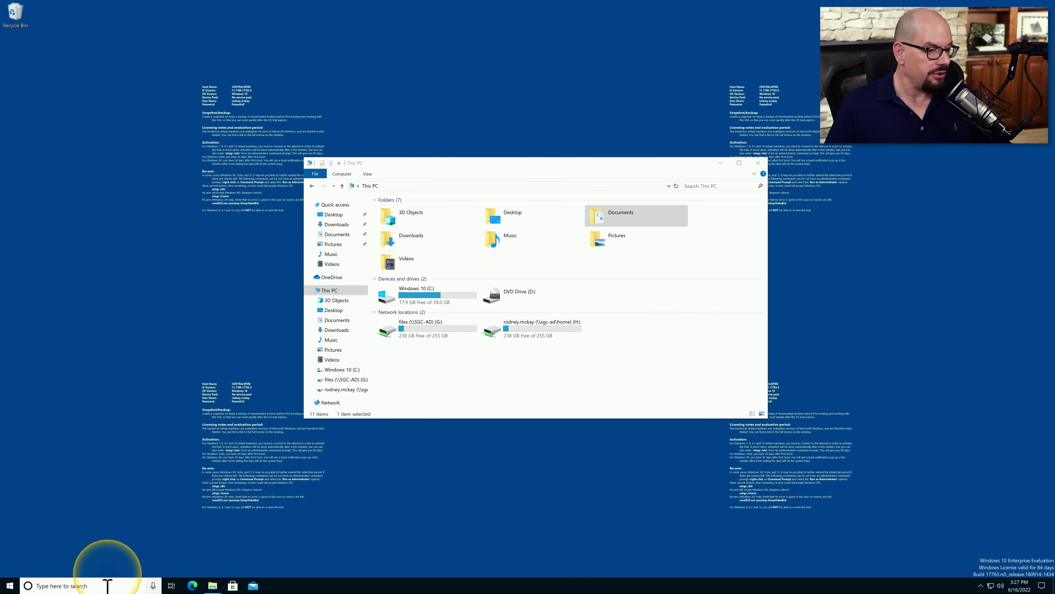
- Force a Group Policy update with gpupdate /force in Command Prompt and agree to log off
{"action": "left_click", "coordinate": [107, 585]}
{"action": "left_click", "coordinate": [122, 374]}
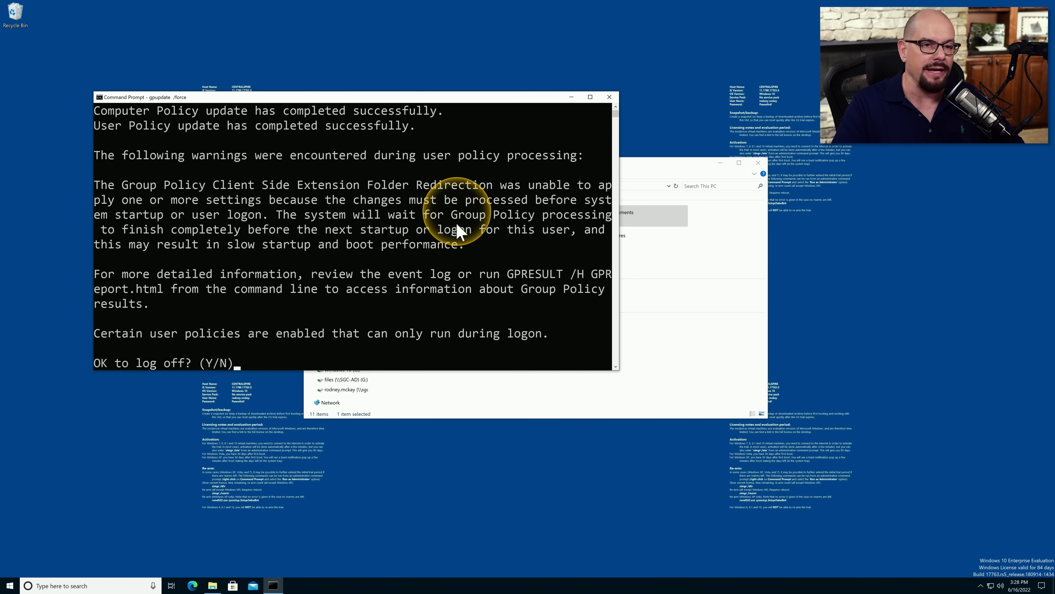
{"action": "type", "text": "y"}
{"action": "key", "text": "Return"}
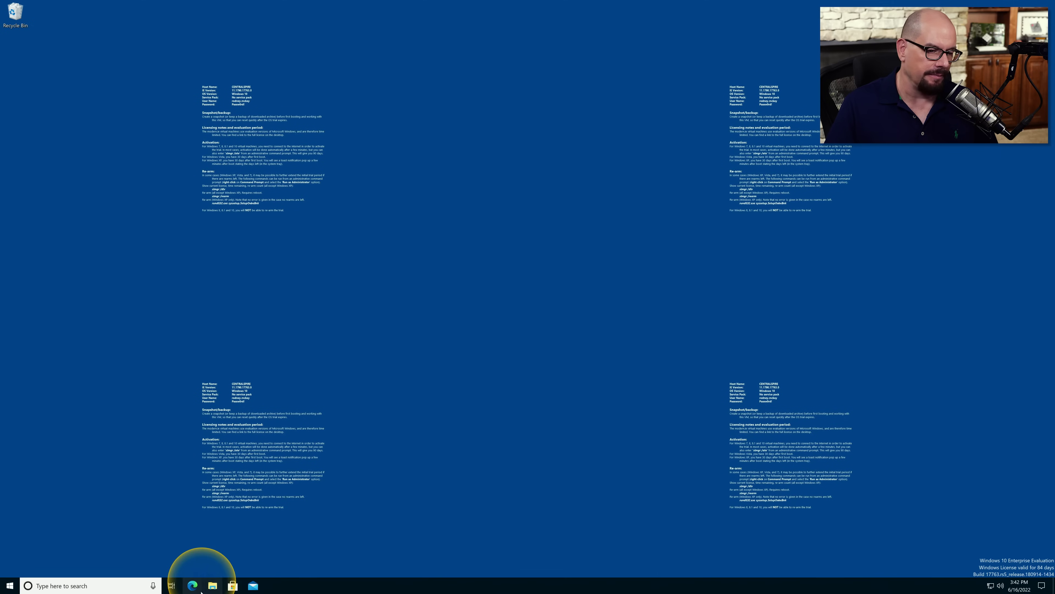
- Check the Documents folder's location in its properties from File Explorer, close them, and open the folder to view its files
{"action": "key", "text": "super+e"}
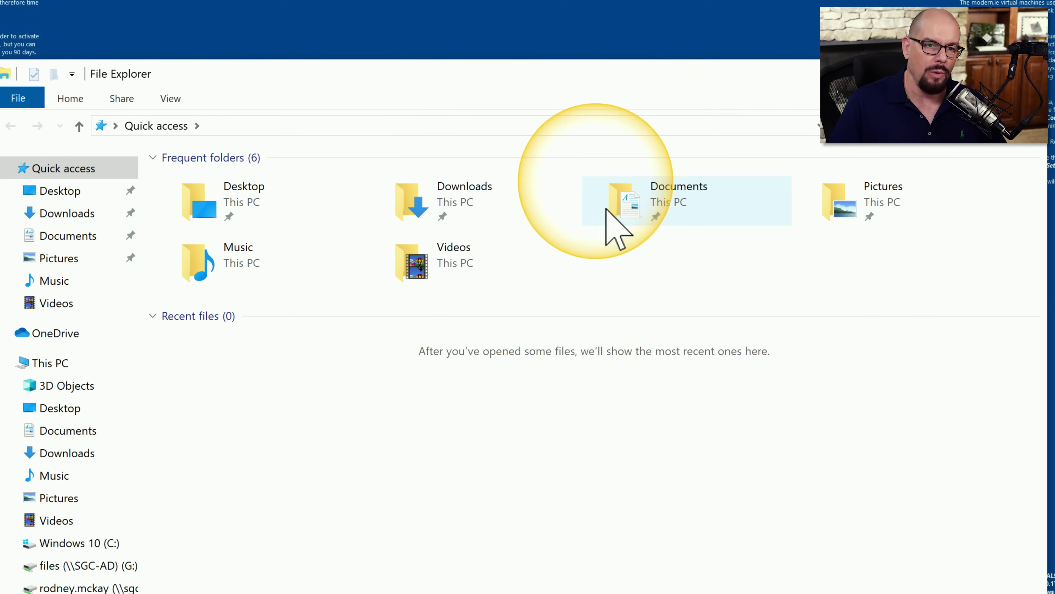
{"action": "right_click", "coordinate": [607, 210]}
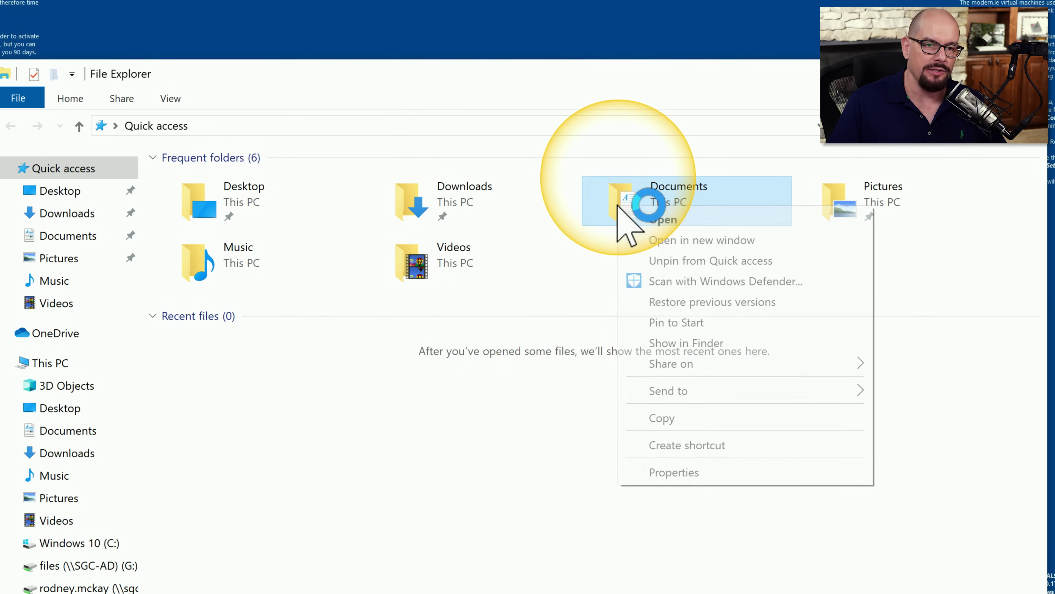
{"action": "left_click", "coordinate": [695, 472]}
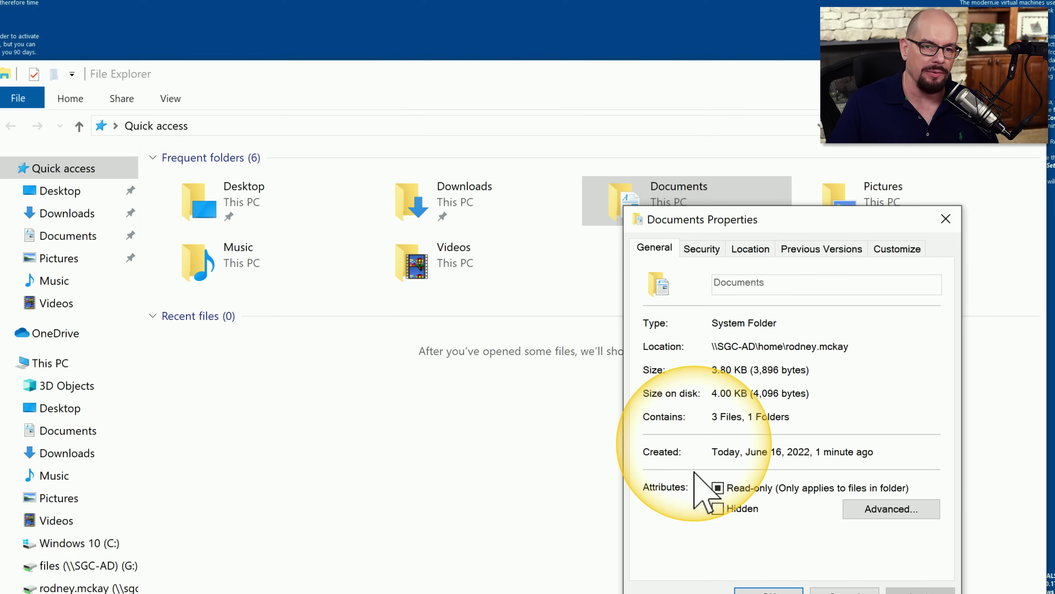
{"action": "left_click", "coordinate": [761, 246]}
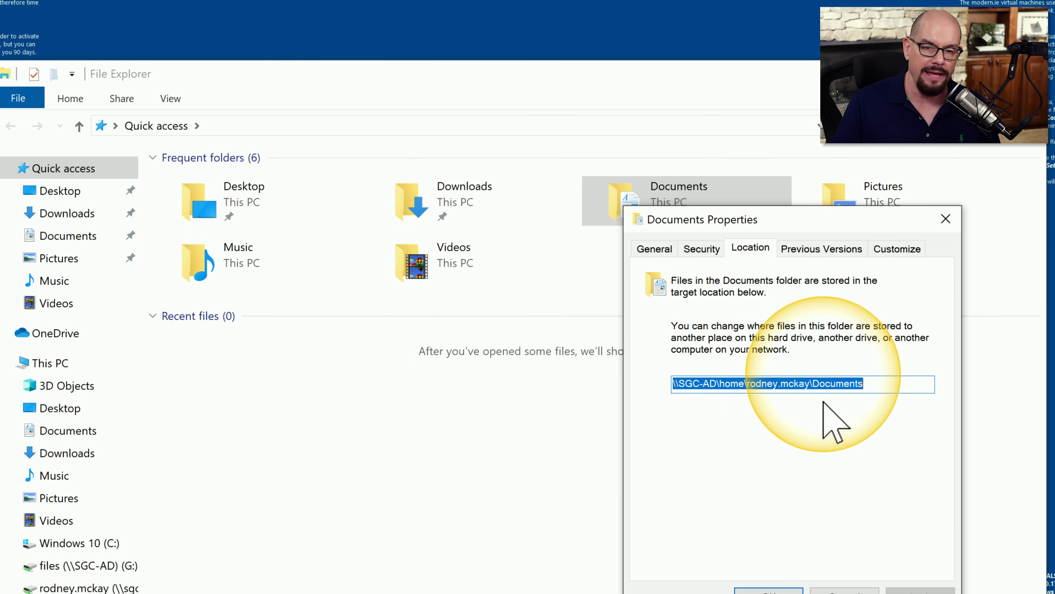
{"action": "left_click", "coordinate": [945, 219]}
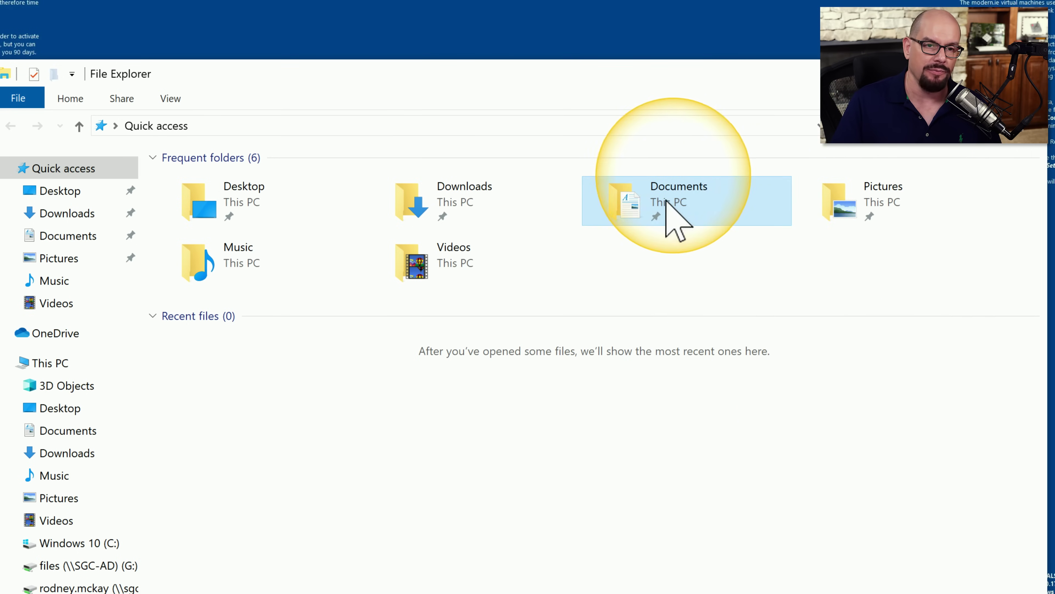
{"action": "double_click", "coordinate": [670, 203]}
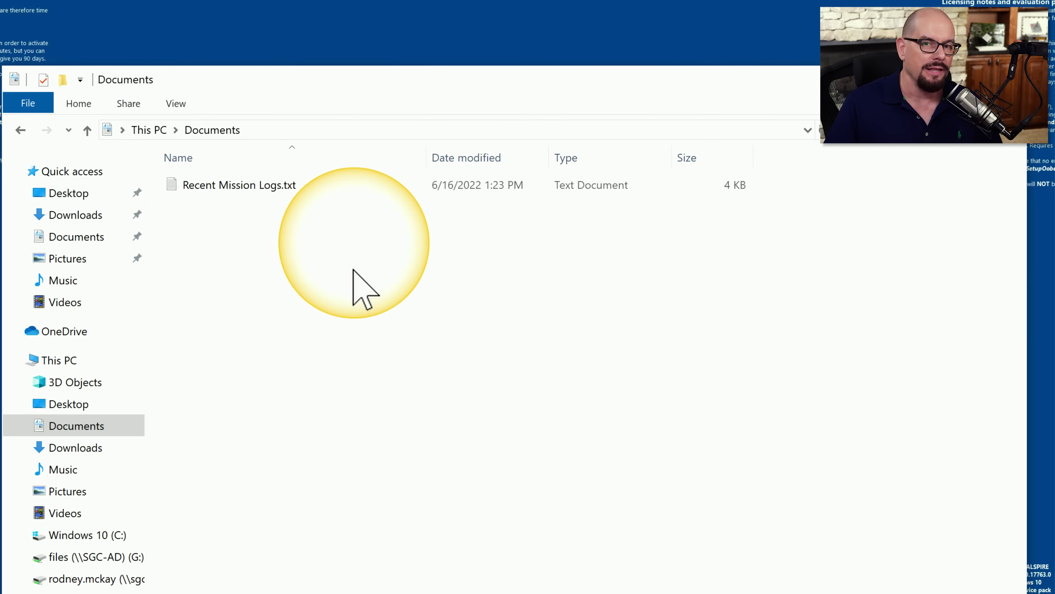